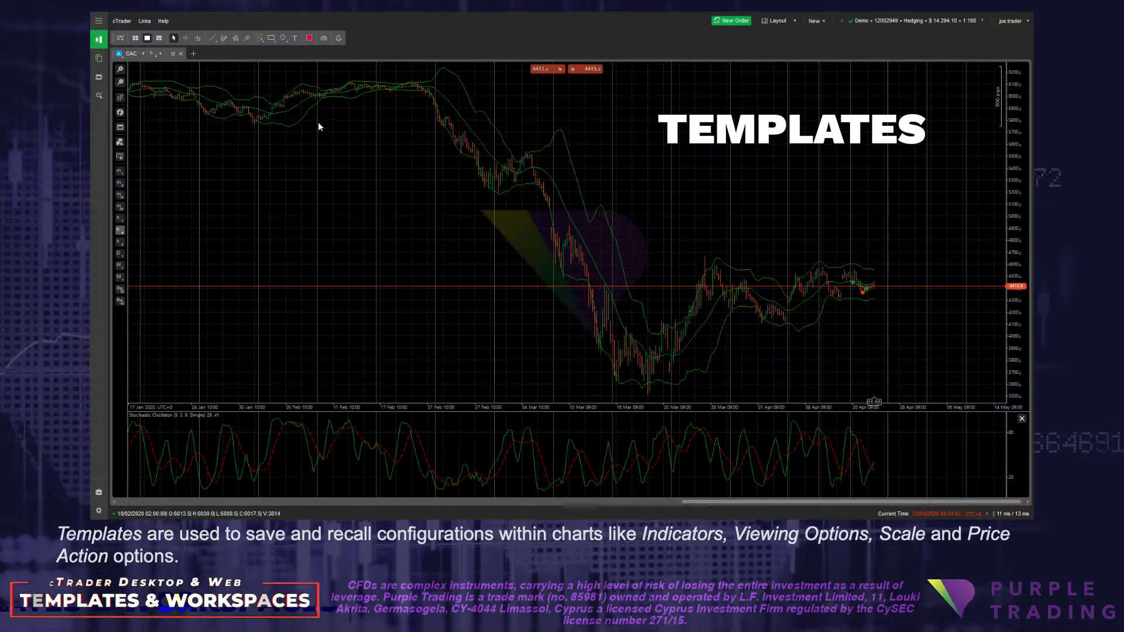
Turn on tick volume bars for the CAC chart through Viewing Options.
{"action": "right_click", "coordinate": [319, 126]}
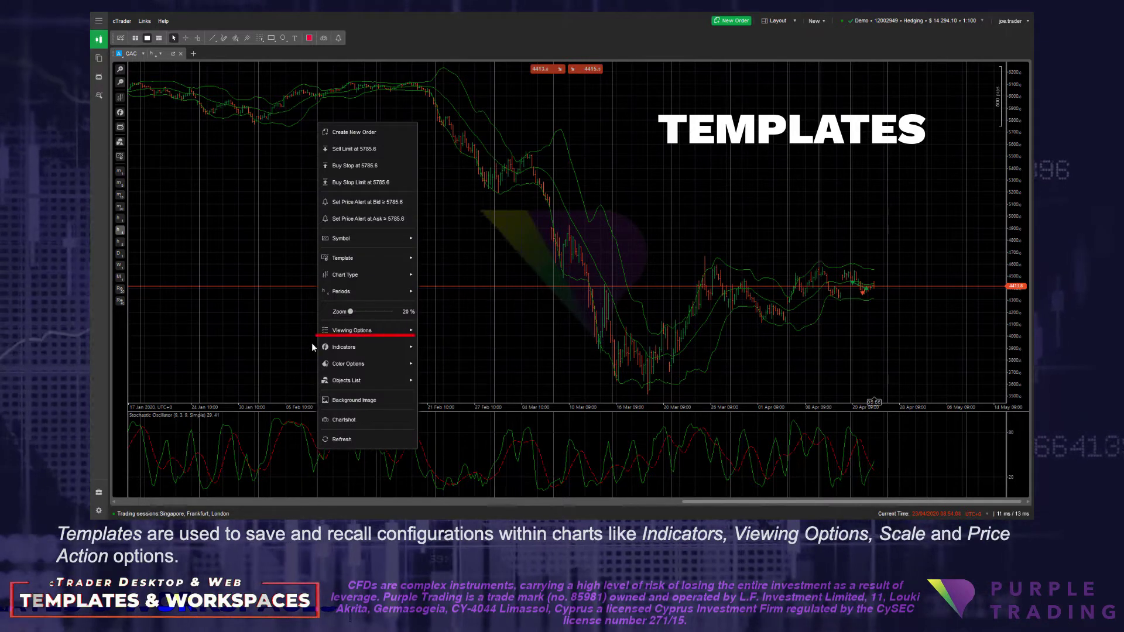
{"action": "mouse_move", "coordinate": [336, 349]}
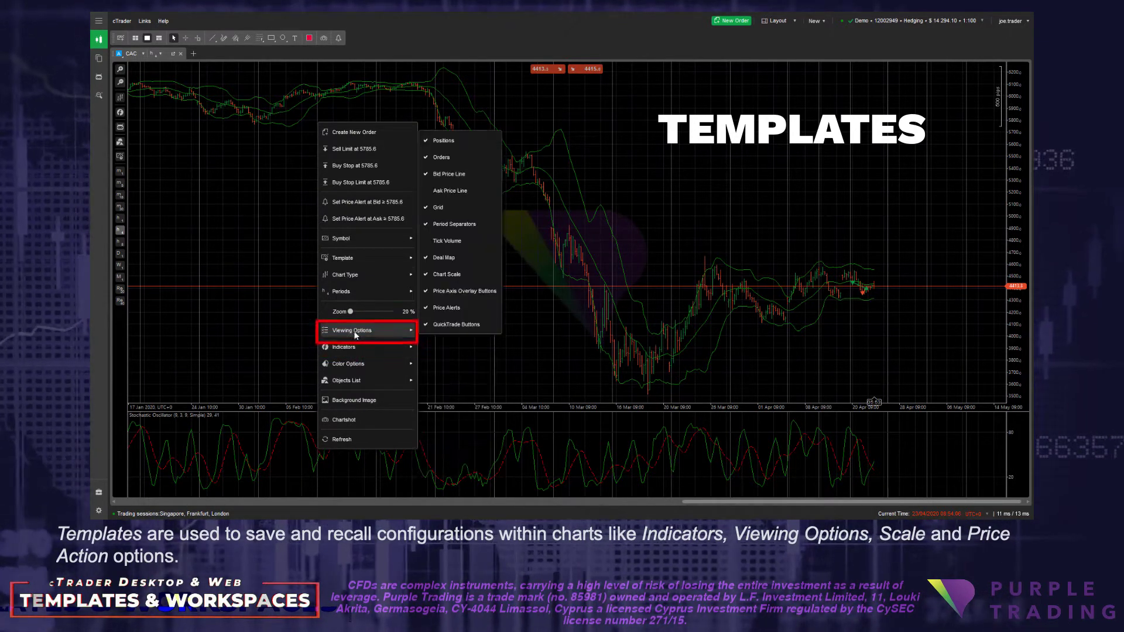
{"action": "left_click", "coordinate": [444, 240]}
Zoom in on the CAC chart and display it as candlesticks.
{"action": "mouse_move", "coordinate": [120, 69]}
{"action": "scroll", "coordinate": [121, 69], "scroll_direction": "up", "scroll_amount": 2}
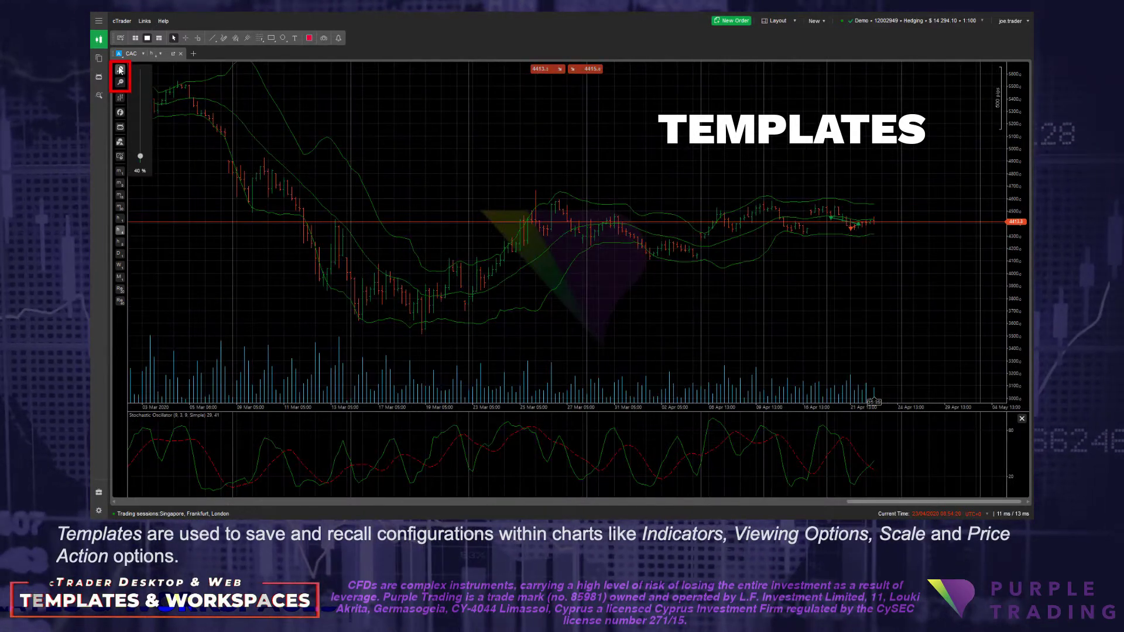
{"action": "scroll", "coordinate": [120, 69], "scroll_direction": "up", "scroll_amount": 2}
{"action": "mouse_move", "coordinate": [121, 99]}
{"action": "left_click", "coordinate": [154, 114]}
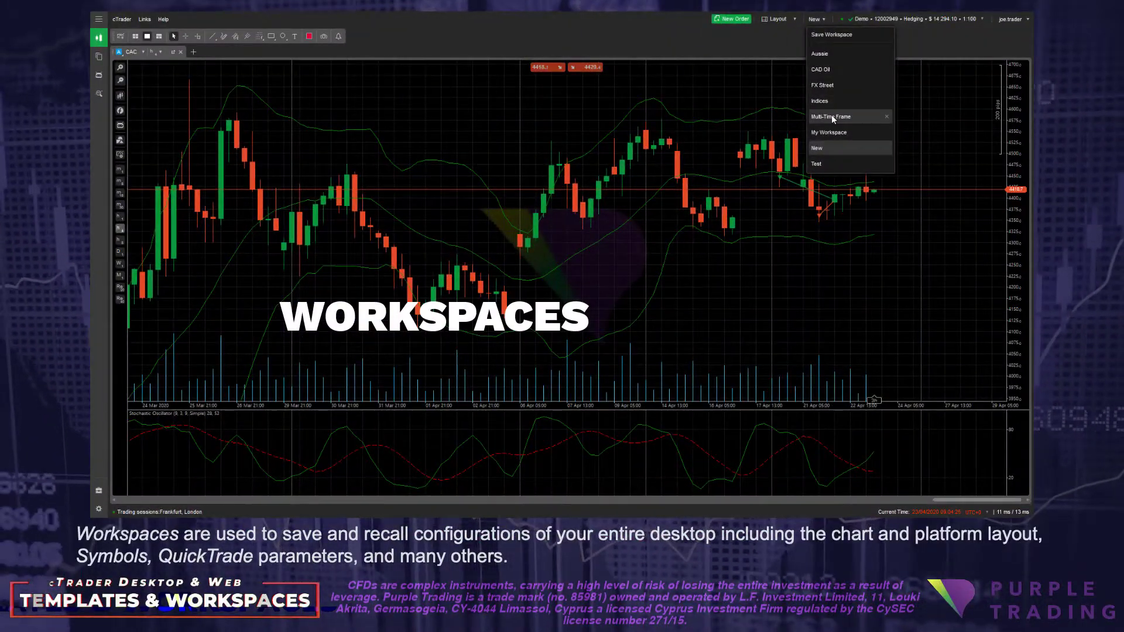
Load the Multi-Time Frame workspace with its three EURUSD charts and DAX chart.
{"action": "left_click", "coordinate": [832, 114]}
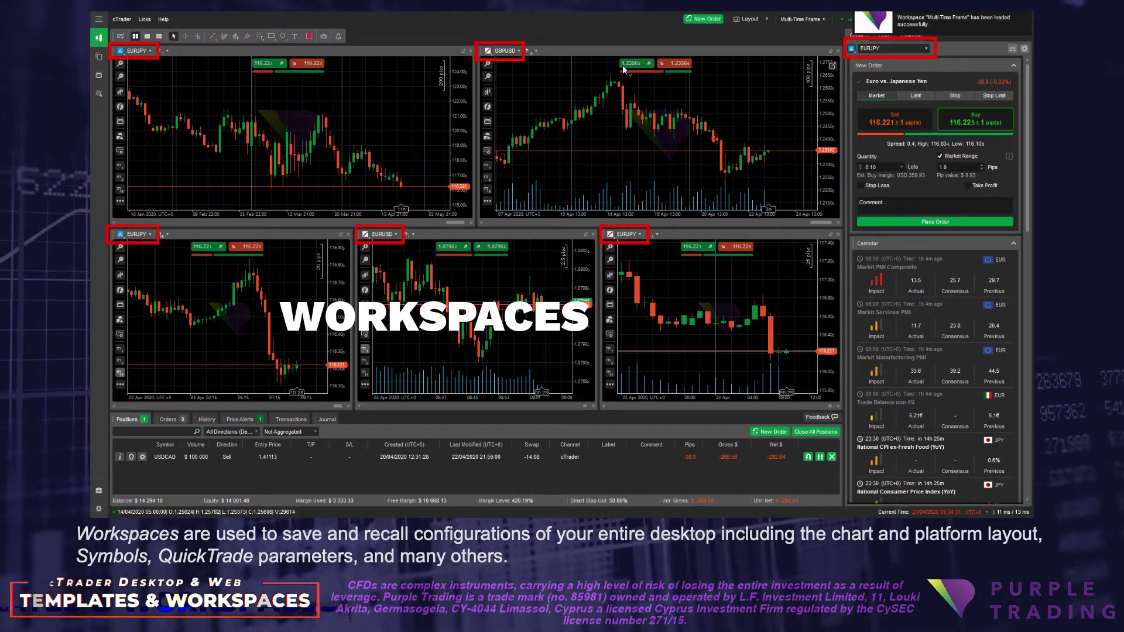
{"action": "mouse_move", "coordinate": [632, 69]}
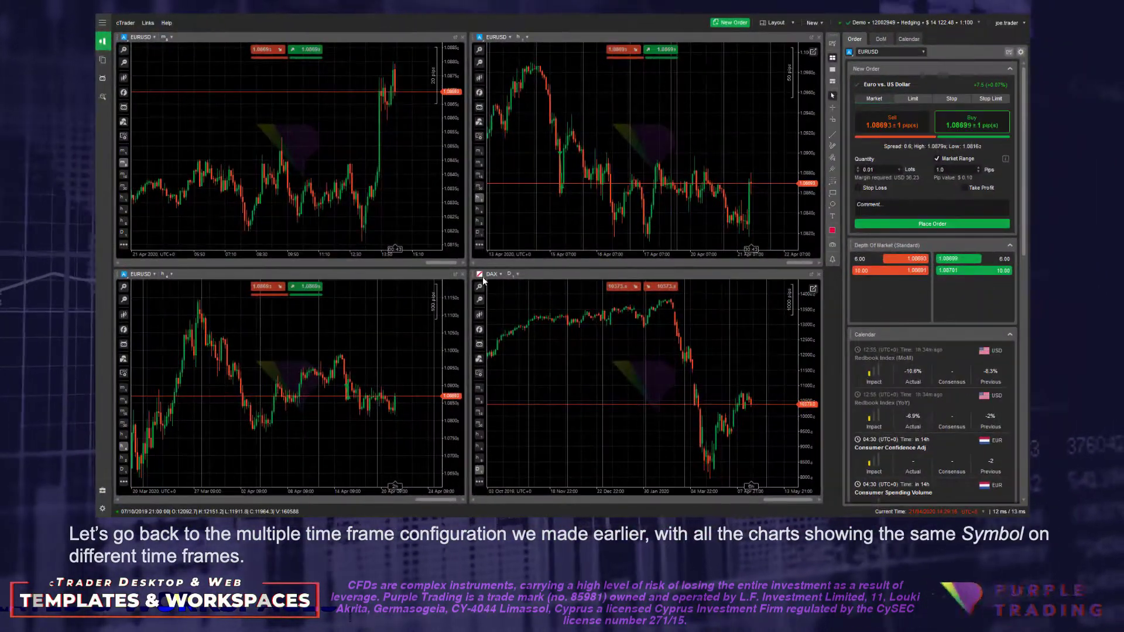
Link the DAX chart to group A and save the layout as workspace 'Multi-Time Frame'.
{"action": "left_click", "coordinate": [480, 274]}
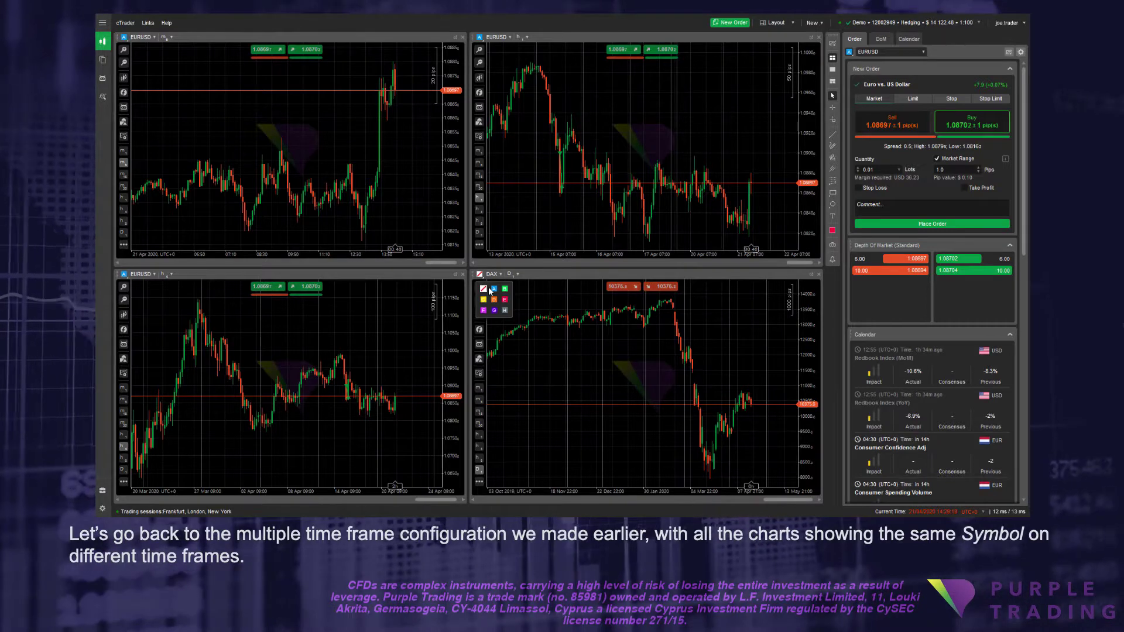
{"action": "left_click", "coordinate": [494, 288]}
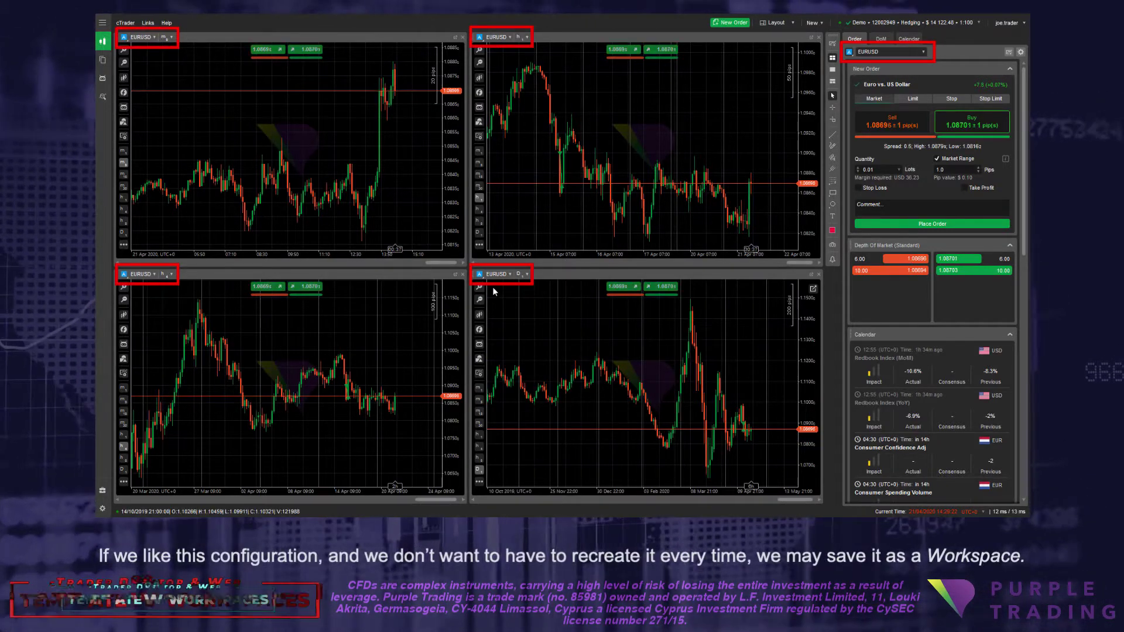
{"action": "left_click", "coordinate": [820, 24]}
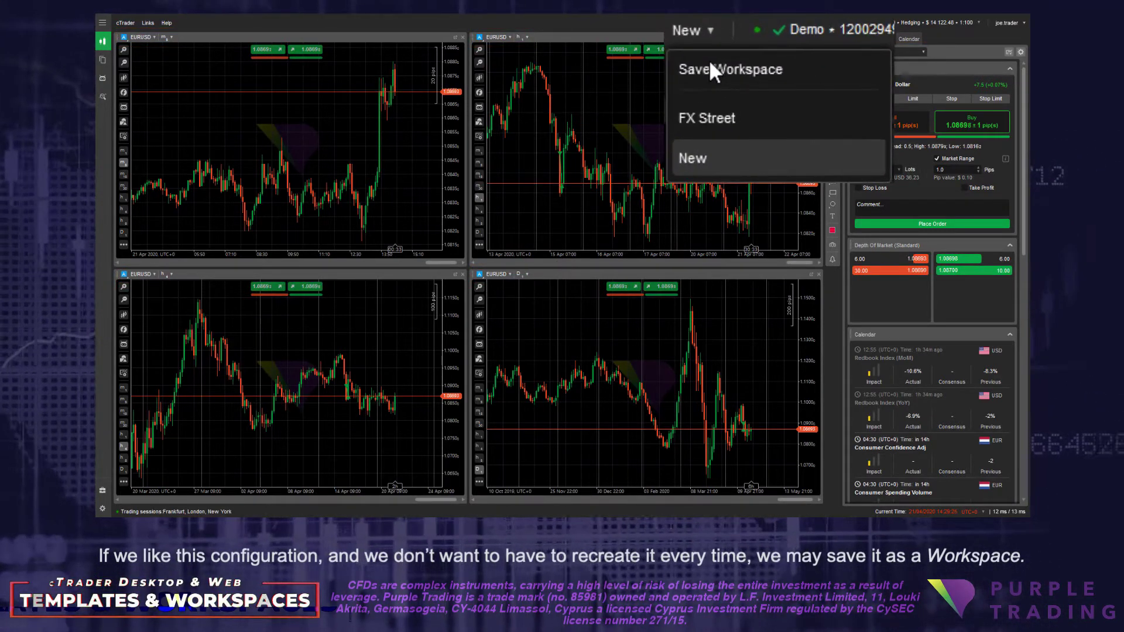
{"action": "left_click", "coordinate": [761, 72]}
{"action": "type", "text": "Mult"}
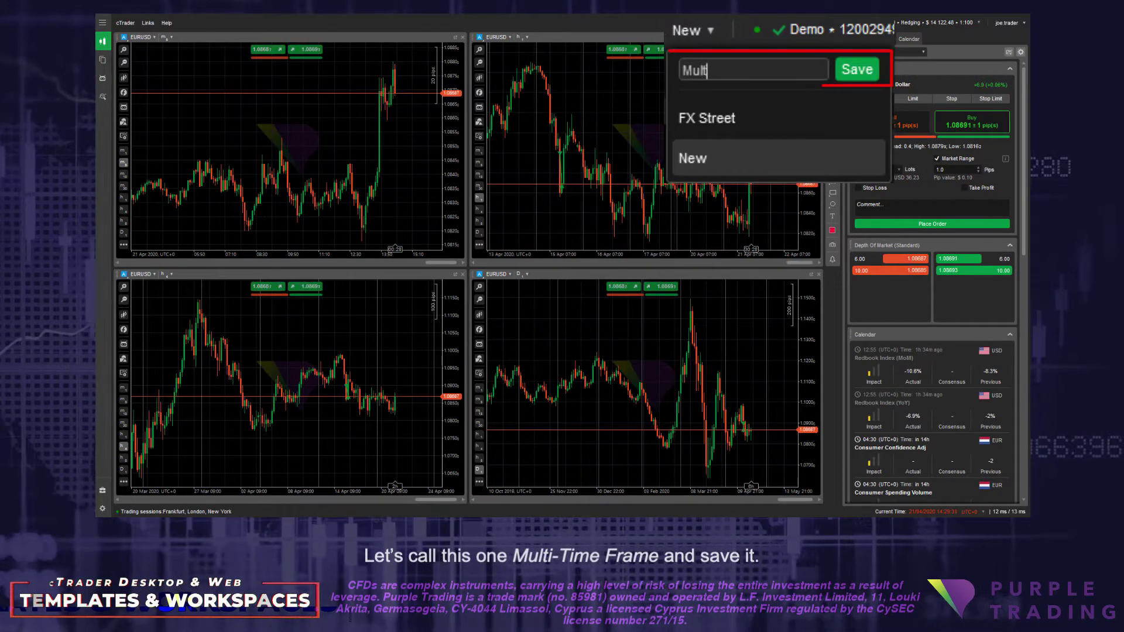
{"action": "type", "text": "i-Time Frame"}
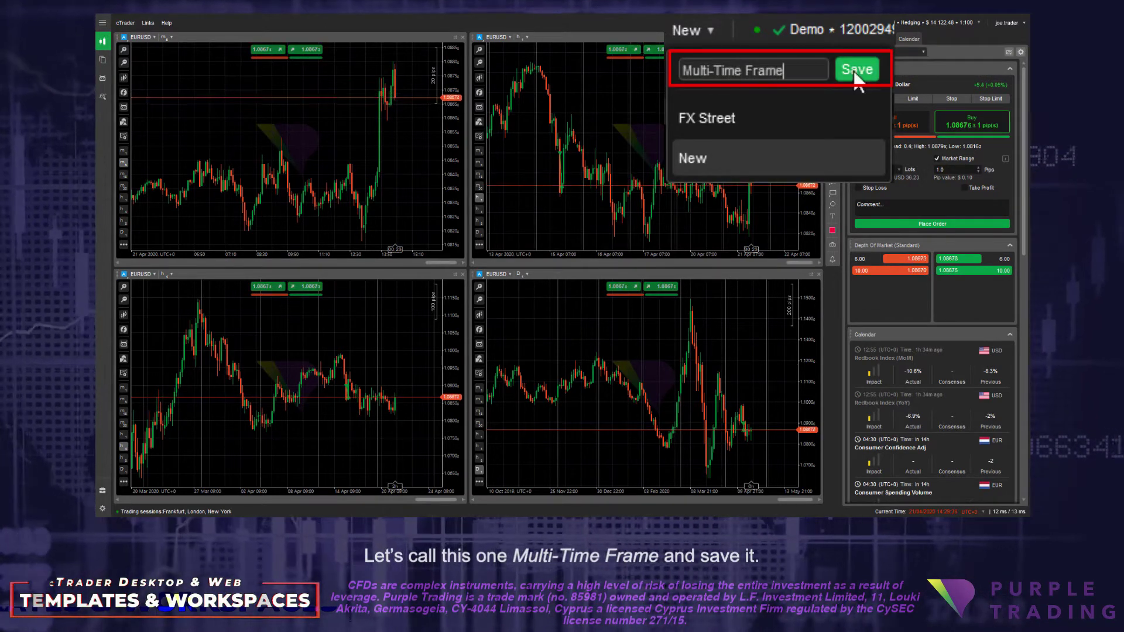
{"action": "left_click", "coordinate": [856, 70]}
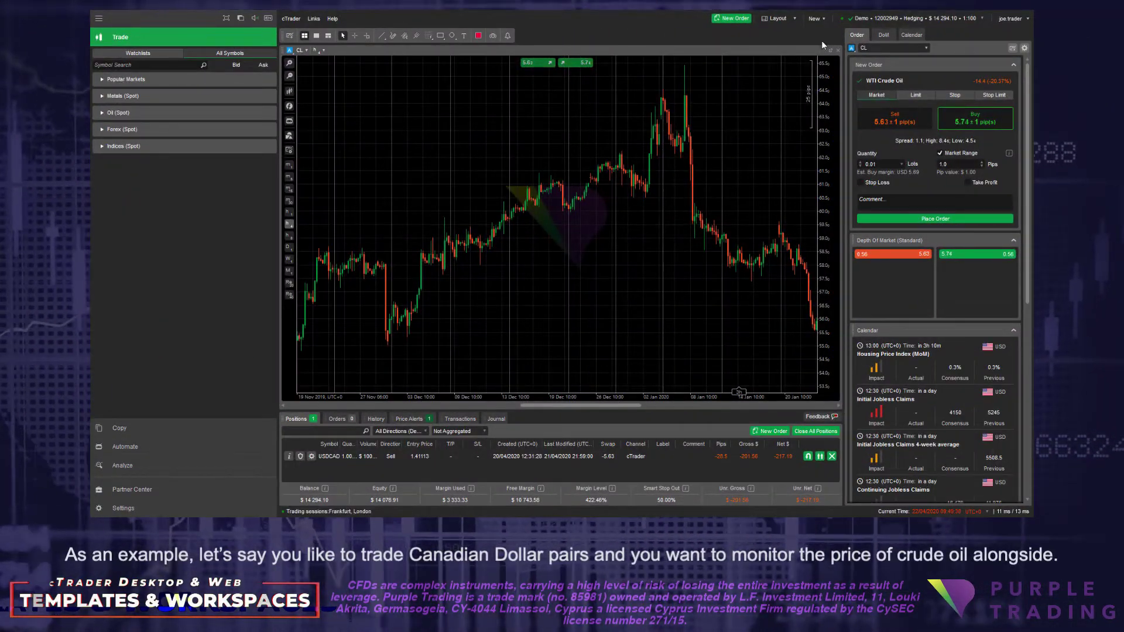
Save the new workspace as 'CAD Oil' and remove the CL chart's link.
{"action": "left_click", "coordinate": [817, 21]}
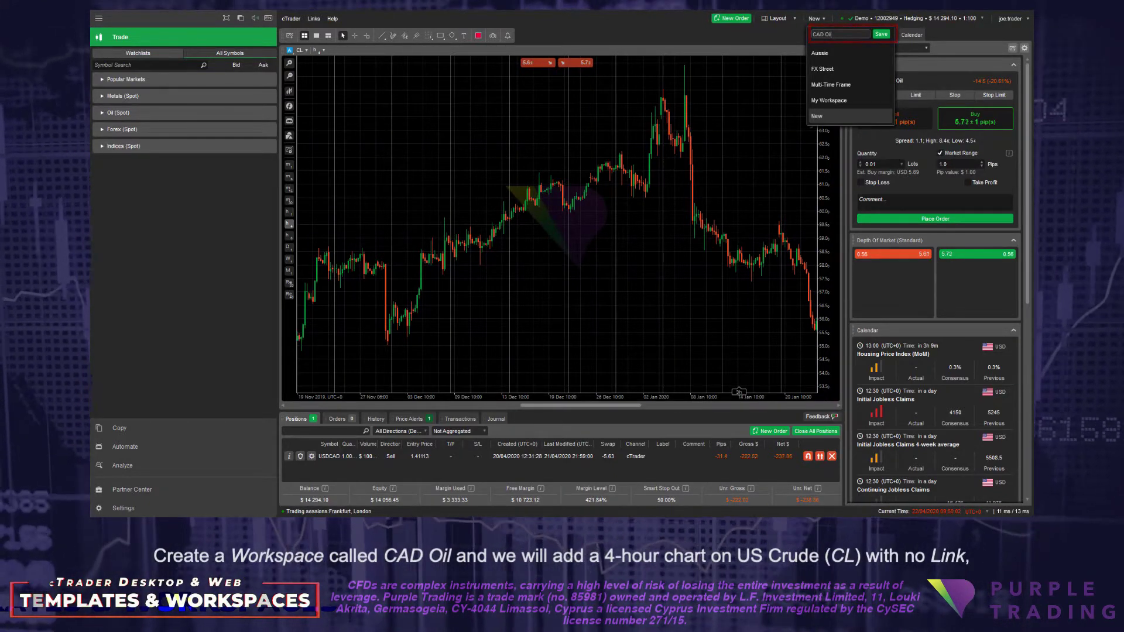
{"action": "left_click", "coordinate": [882, 34]}
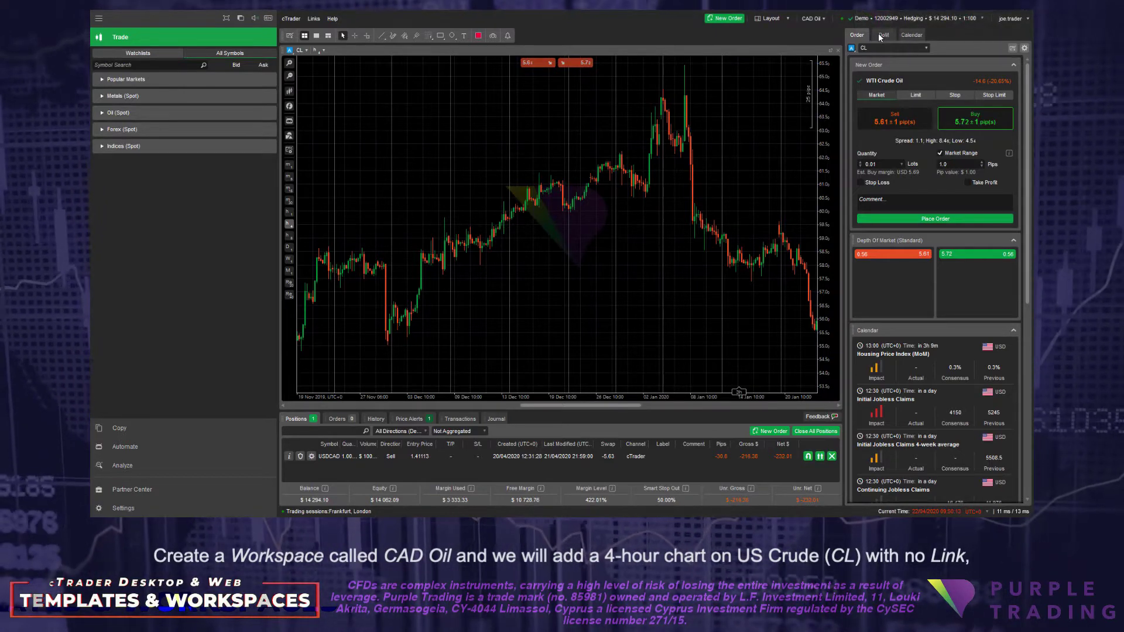
{"action": "left_click", "coordinate": [289, 50]}
{"action": "left_click", "coordinate": [292, 59]}
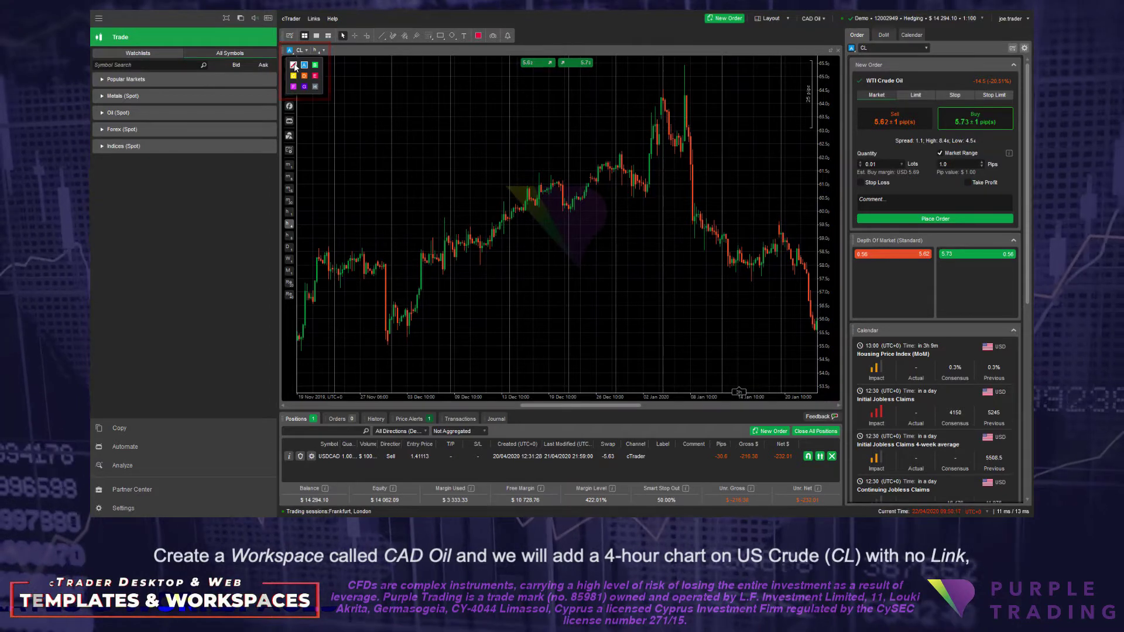
Search 'cad' and open a new USDCAD chart on the 4-hour timeframe.
{"action": "left_click", "coordinate": [146, 65]}
{"action": "type", "text": "cad"}
{"action": "left_click", "coordinate": [122, 128]}
{"action": "right_click", "coordinate": [151, 98]}
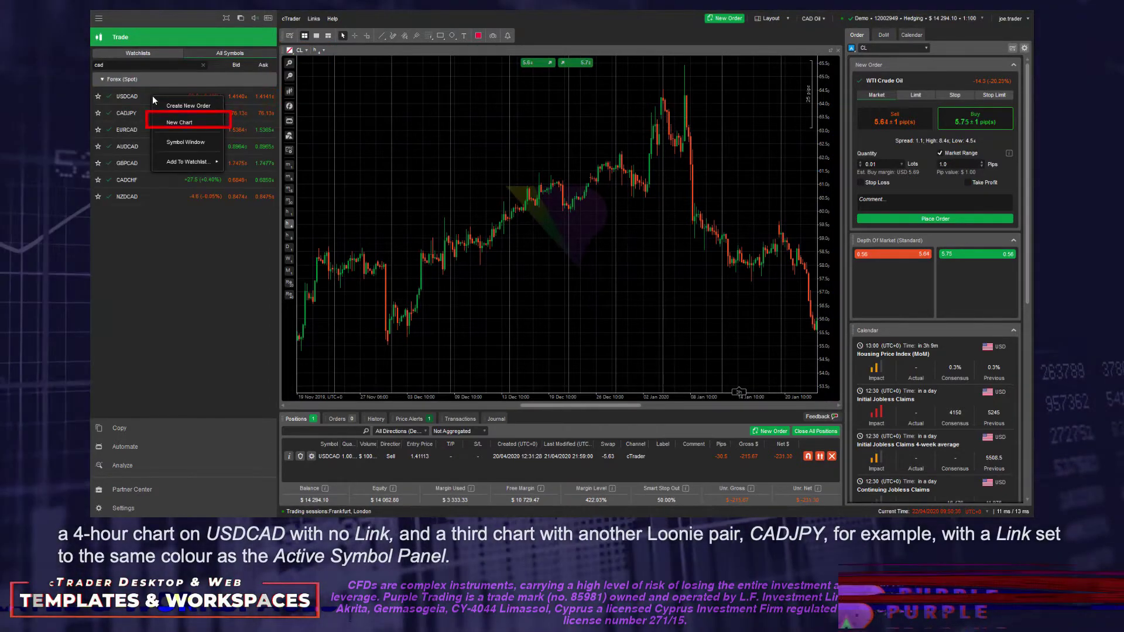
{"action": "left_click", "coordinate": [172, 123]}
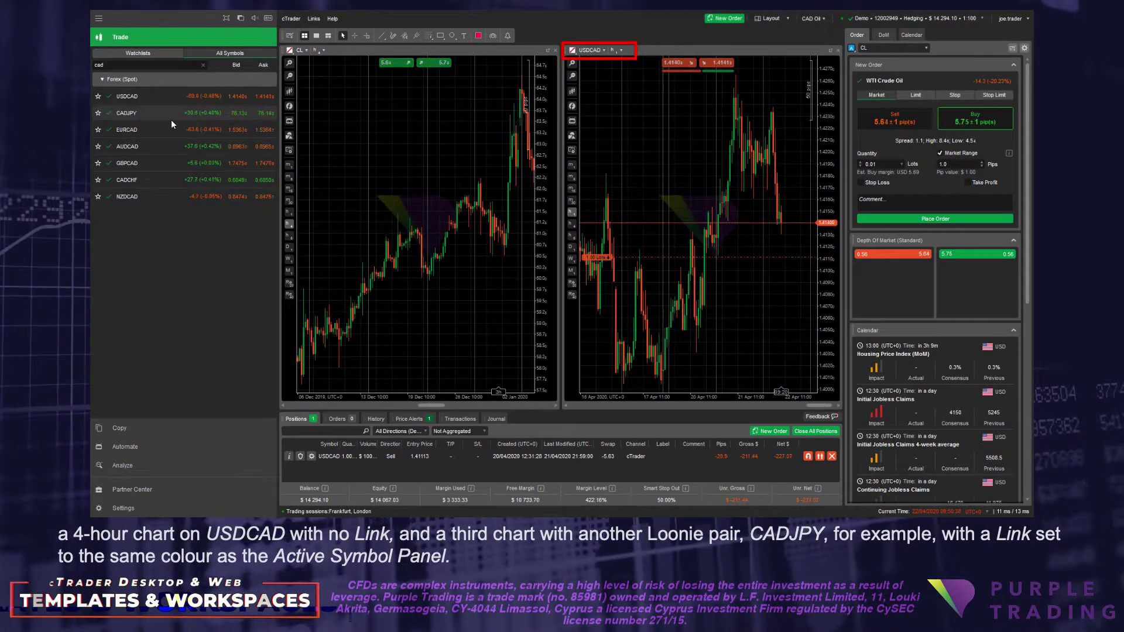
{"action": "left_click", "coordinate": [572, 226]}
Open a CADJPY chart linked to group A and move it into the large left pane.
{"action": "right_click", "coordinate": [140, 110]}
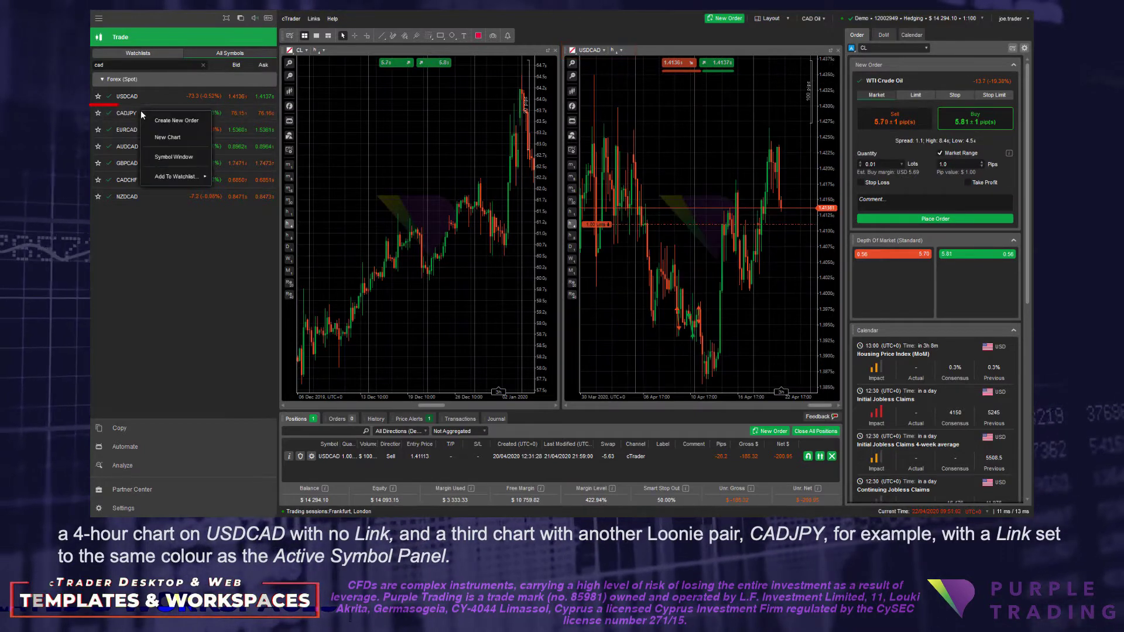
{"action": "left_click", "coordinate": [162, 138]}
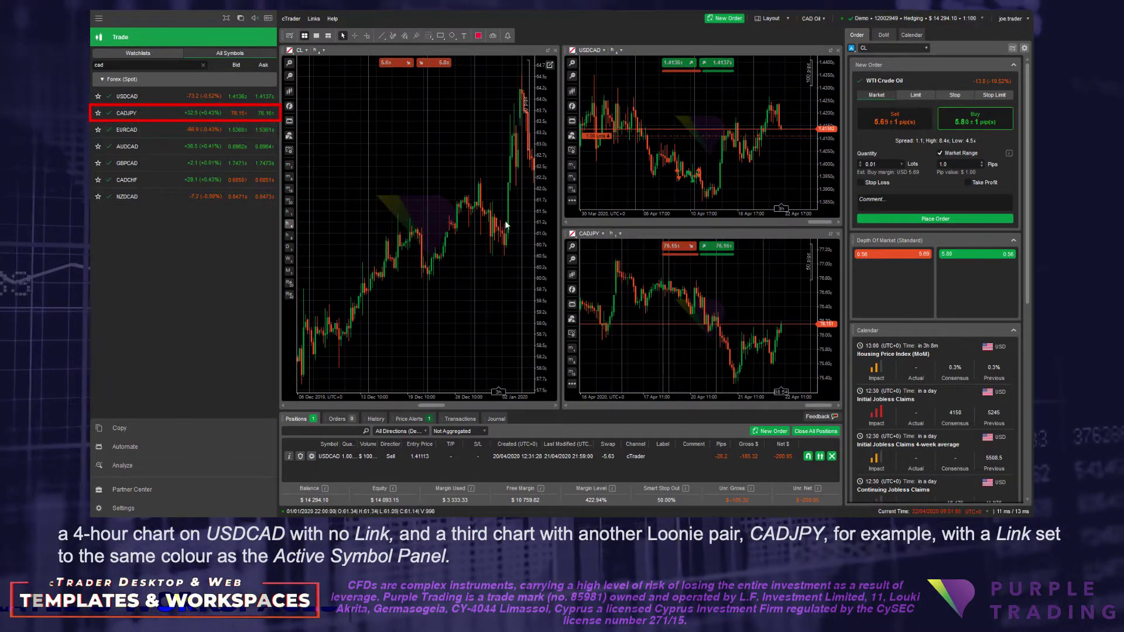
{"action": "left_click", "coordinate": [576, 239]}
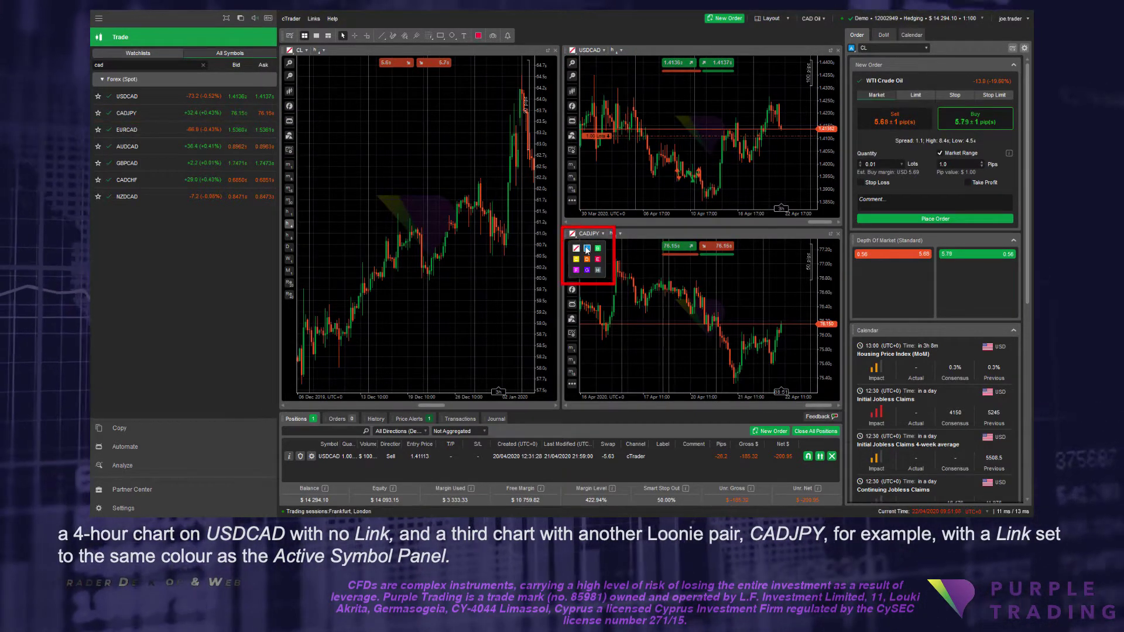
{"action": "left_click", "coordinate": [587, 248]}
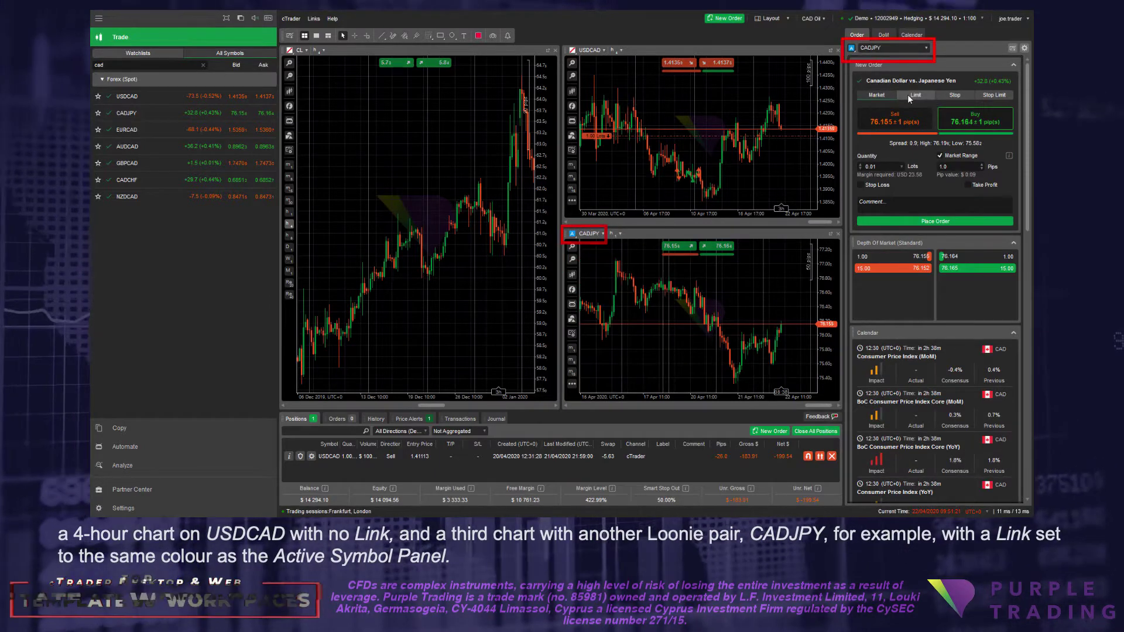
{"action": "left_click_drag", "start_coordinate": [626, 236], "coordinate": [369, 123]}
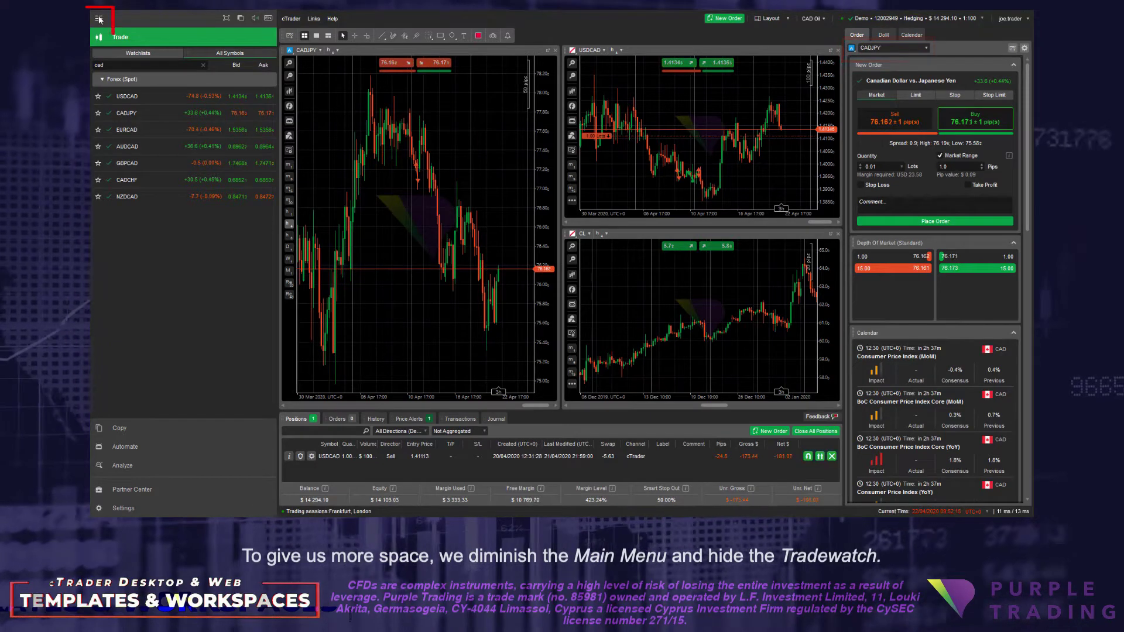
Collapse the main menu and hide the Tradewatch panel.
{"action": "left_click", "coordinate": [99, 19]}
{"action": "left_click", "coordinate": [771, 18]}
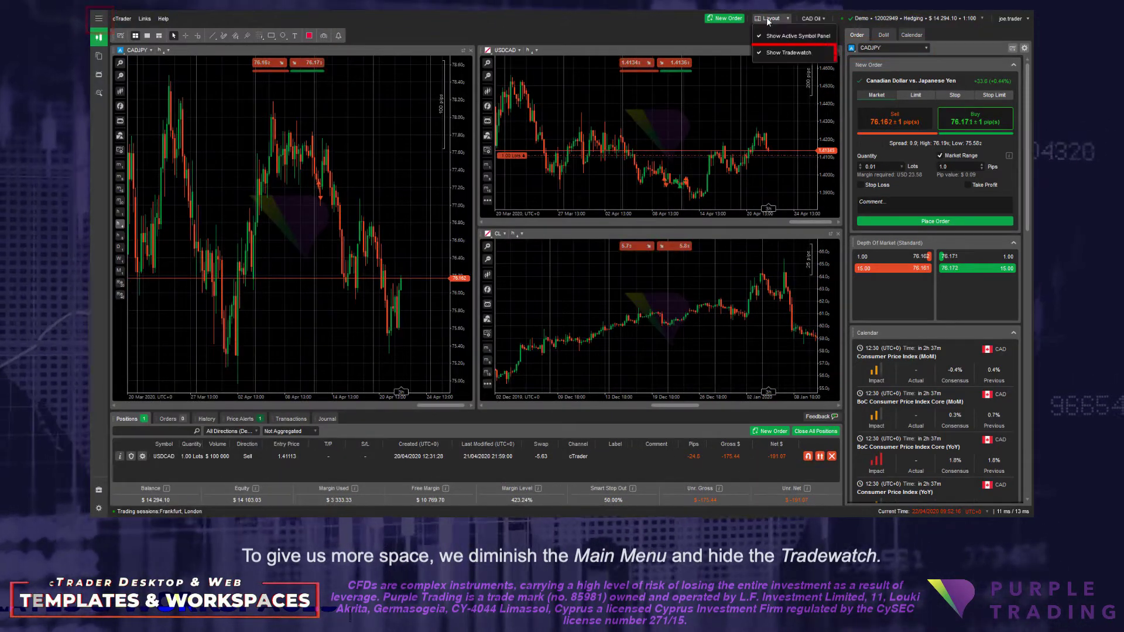
{"action": "left_click", "coordinate": [785, 53]}
Switch the linked chart to EURCAD, then to GBPCAD, from a 'cad' symbol search.
{"action": "left_click", "coordinate": [890, 47]}
{"action": "type", "text": "cad"}
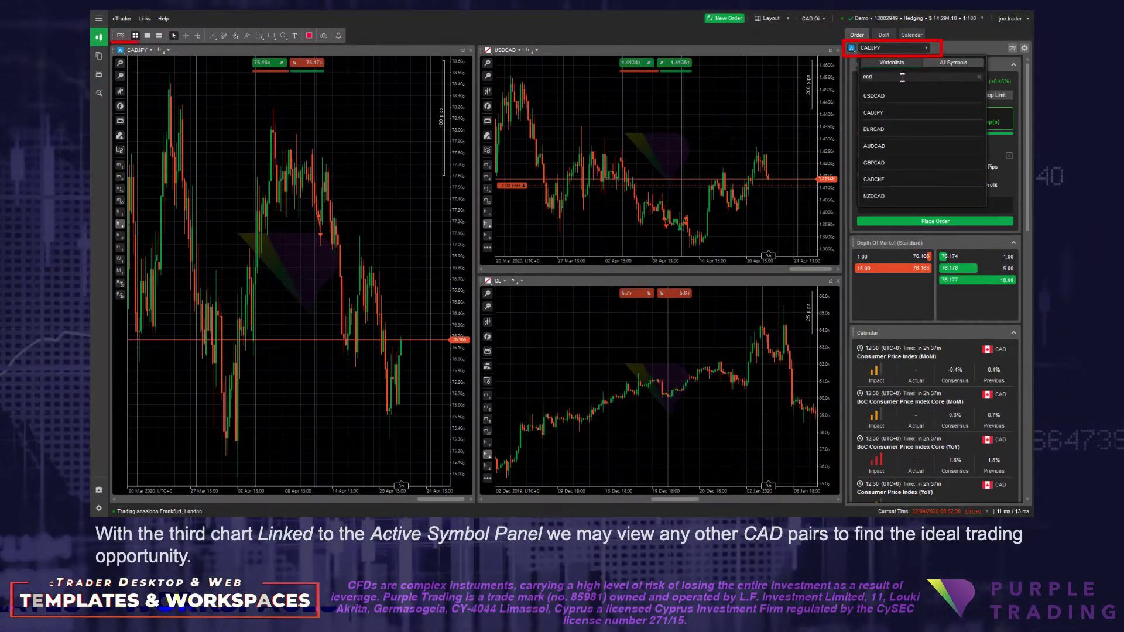
{"action": "left_click", "coordinate": [879, 128]}
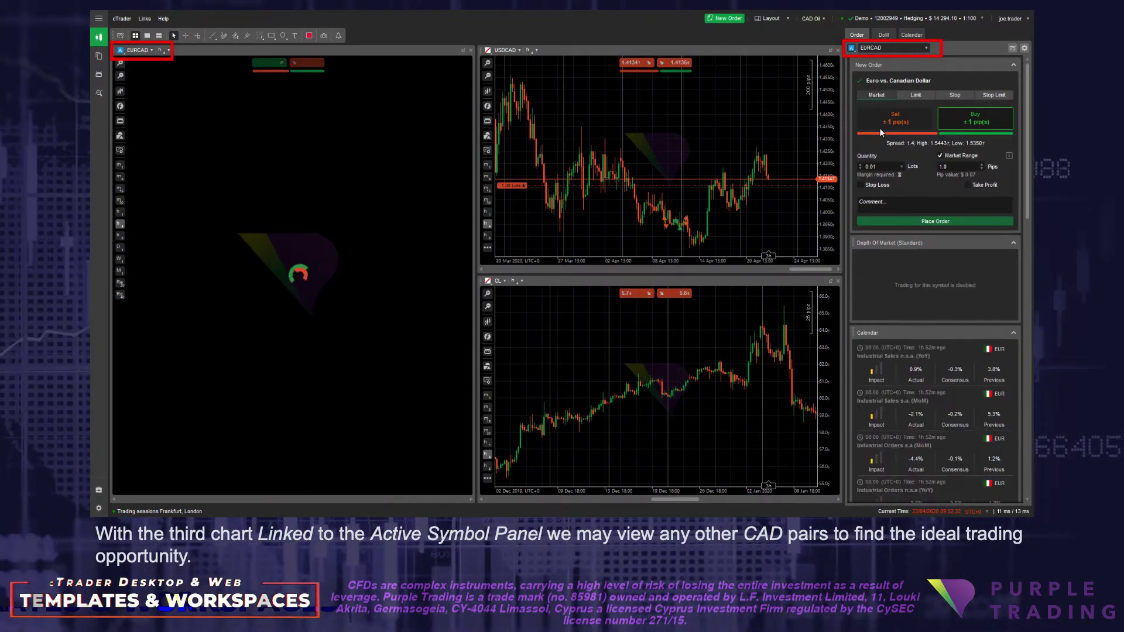
{"action": "left_click", "coordinate": [927, 49]}
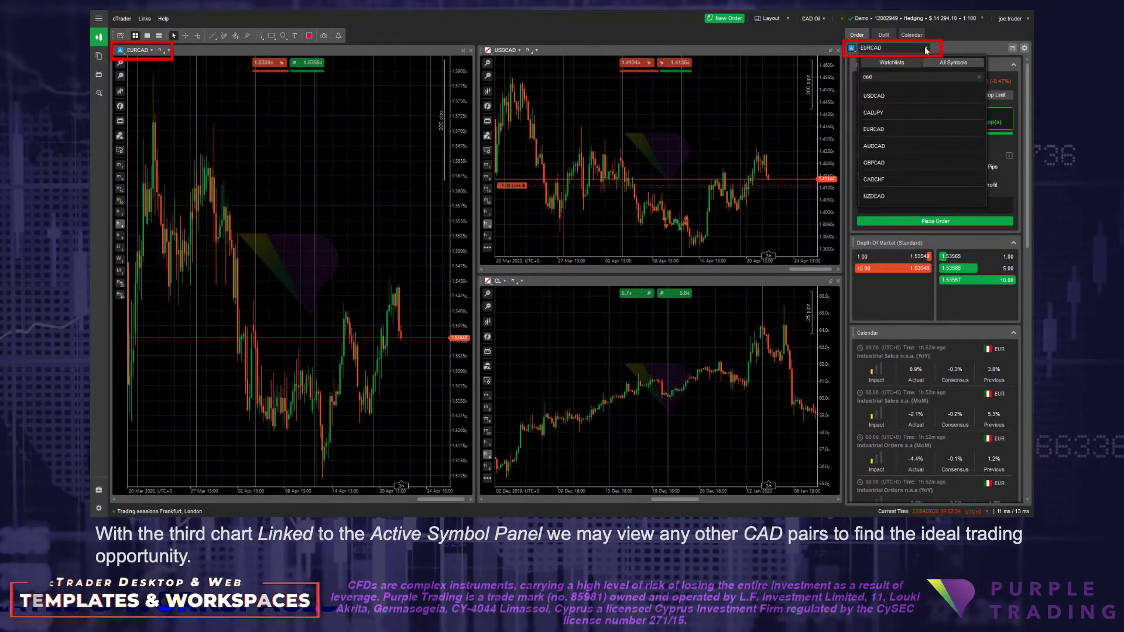
{"action": "left_click", "coordinate": [872, 162]}
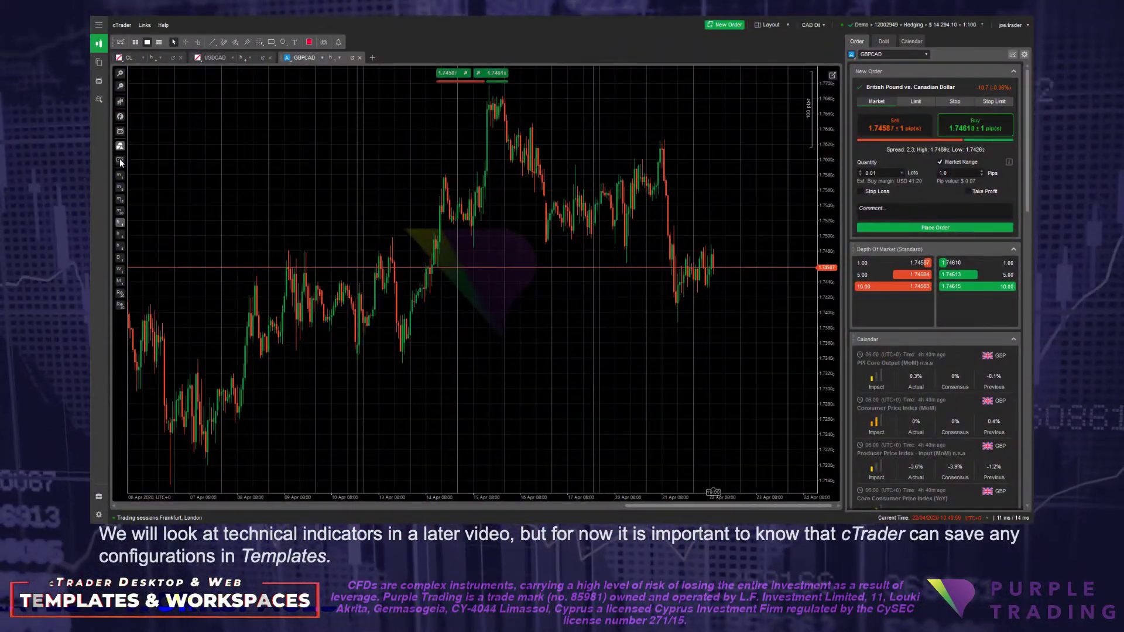
Add Bollinger Bands and a Stochastic Oscillator to the GBPCAD chart.
{"action": "left_click", "coordinate": [120, 161]}
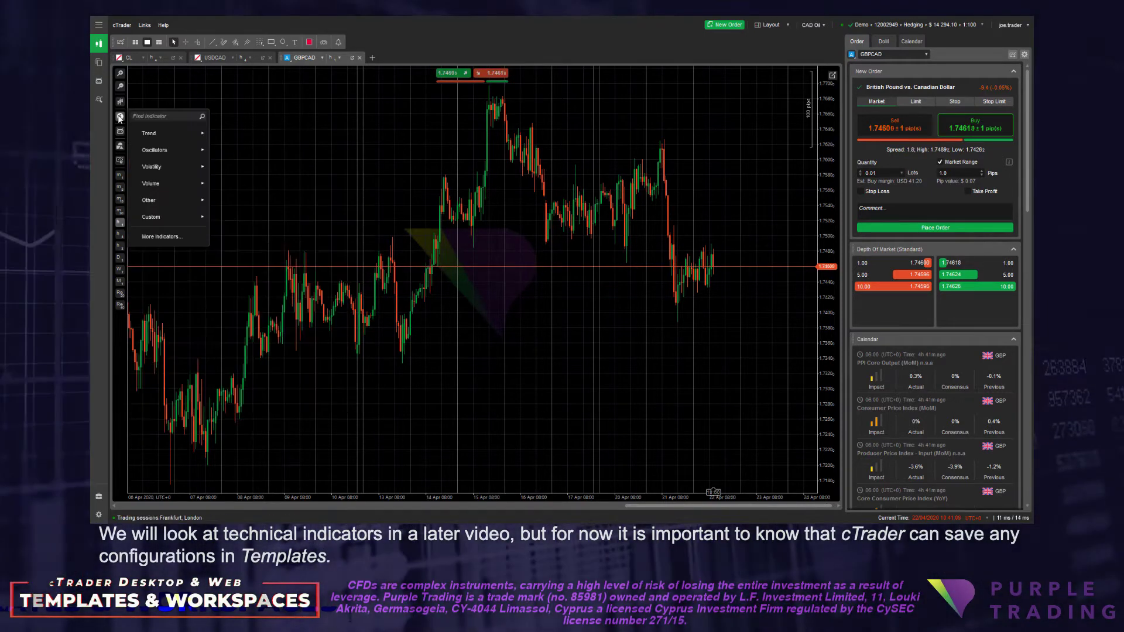
{"action": "mouse_move", "coordinate": [162, 169]}
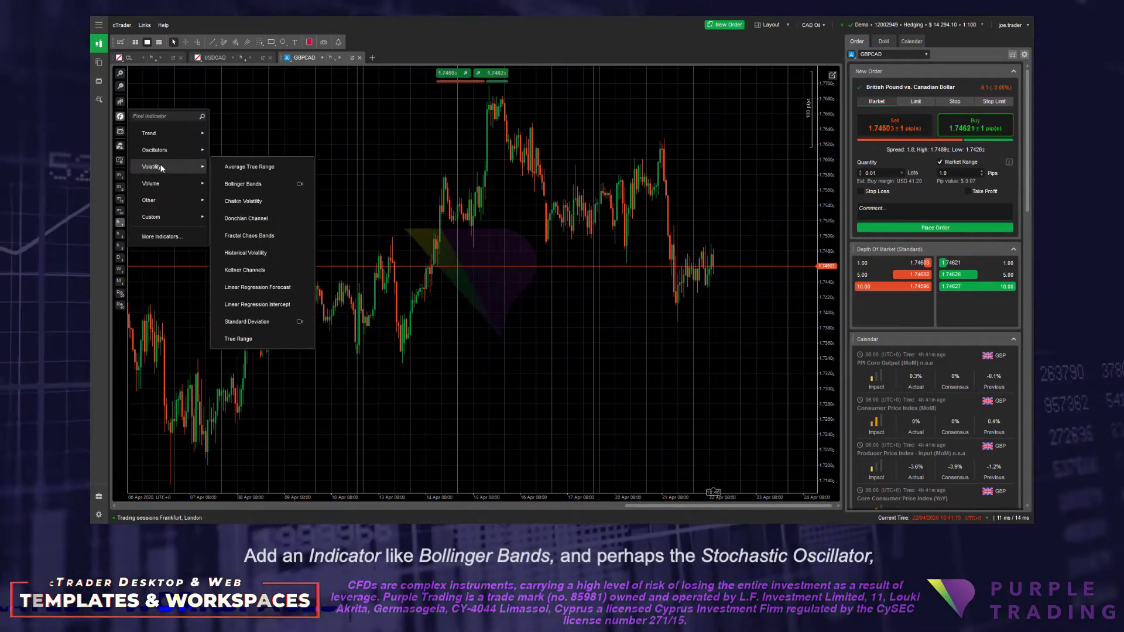
{"action": "left_click", "coordinate": [278, 184]}
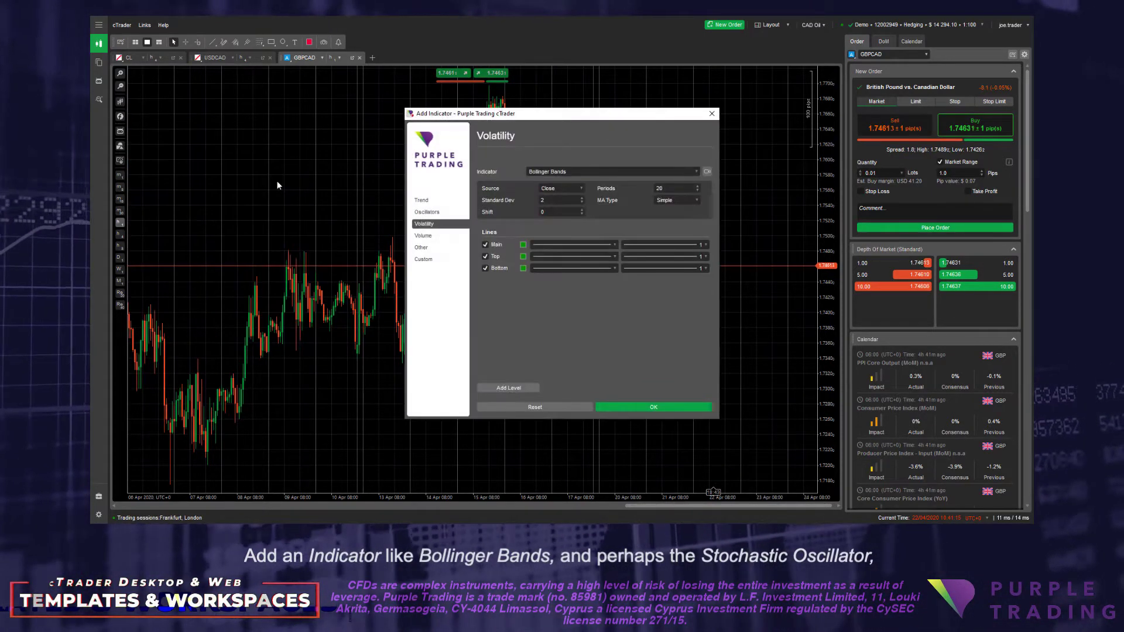
{"action": "left_click", "coordinate": [632, 408]}
{"action": "left_click", "coordinate": [120, 100]}
{"action": "mouse_move", "coordinate": [182, 146]}
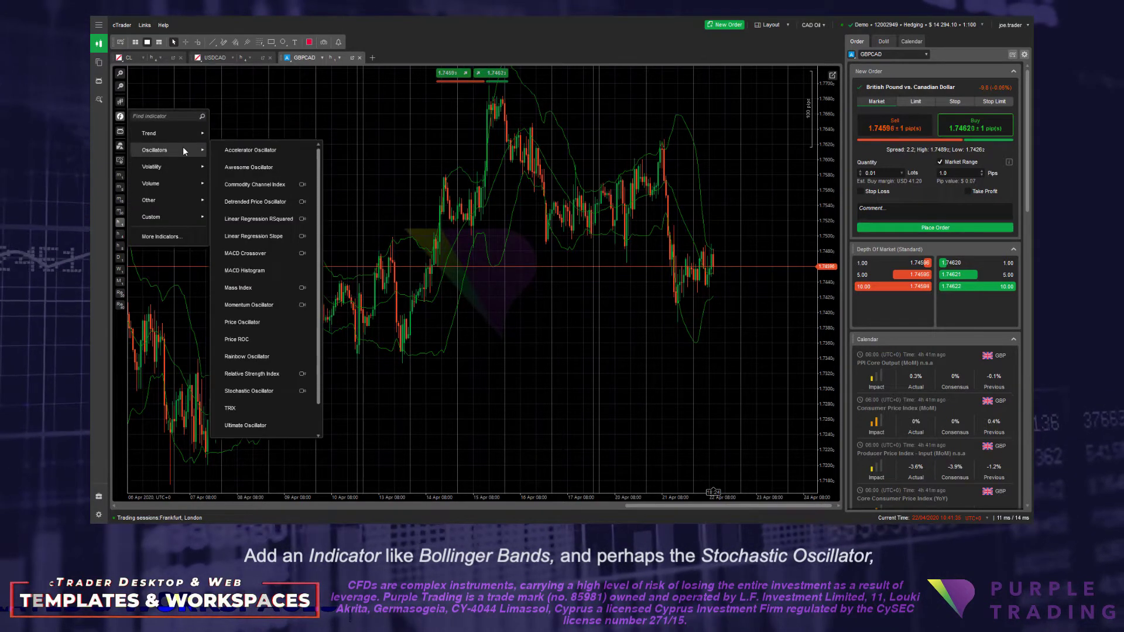
{"action": "left_click", "coordinate": [273, 387]}
{"action": "left_click", "coordinate": [653, 407]}
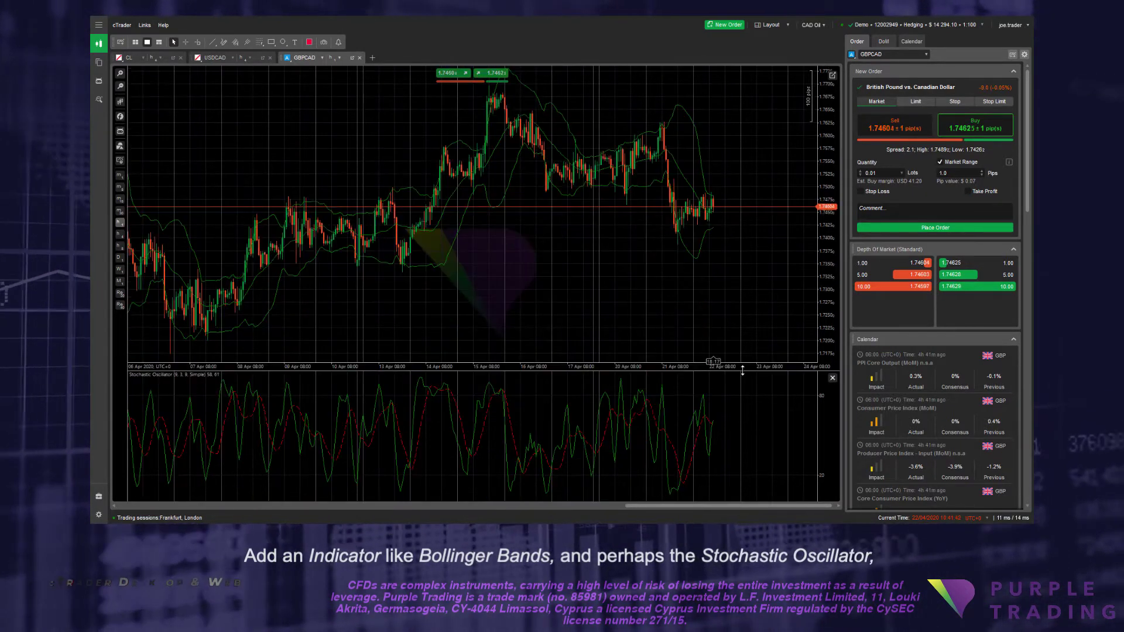
Save the chart setup as template 'Bollinger + Stoch'.
{"action": "left_click", "coordinate": [120, 160]}
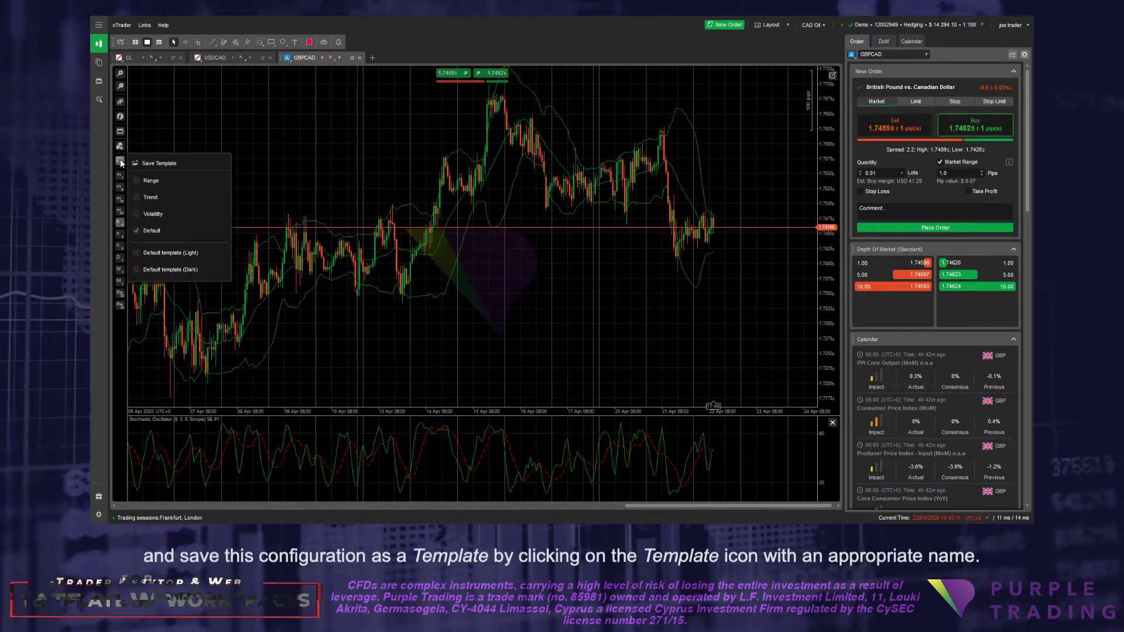
{"action": "left_click", "coordinate": [159, 164]}
{"action": "type", "text": "Bo"}
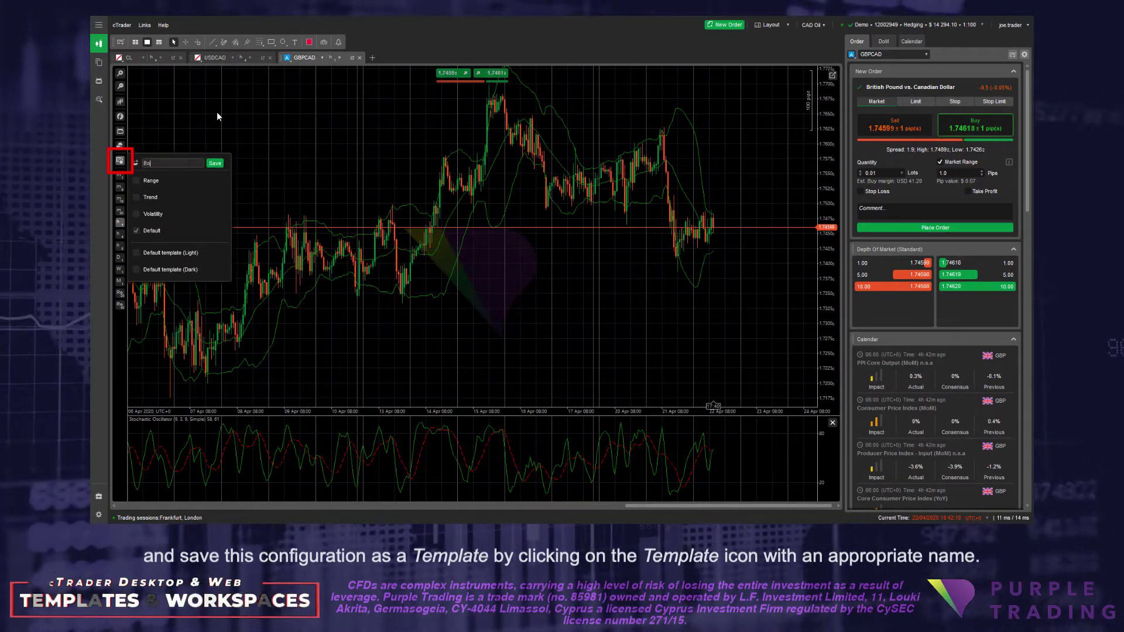
{"action": "type", "text": "llinger + Stoch"}
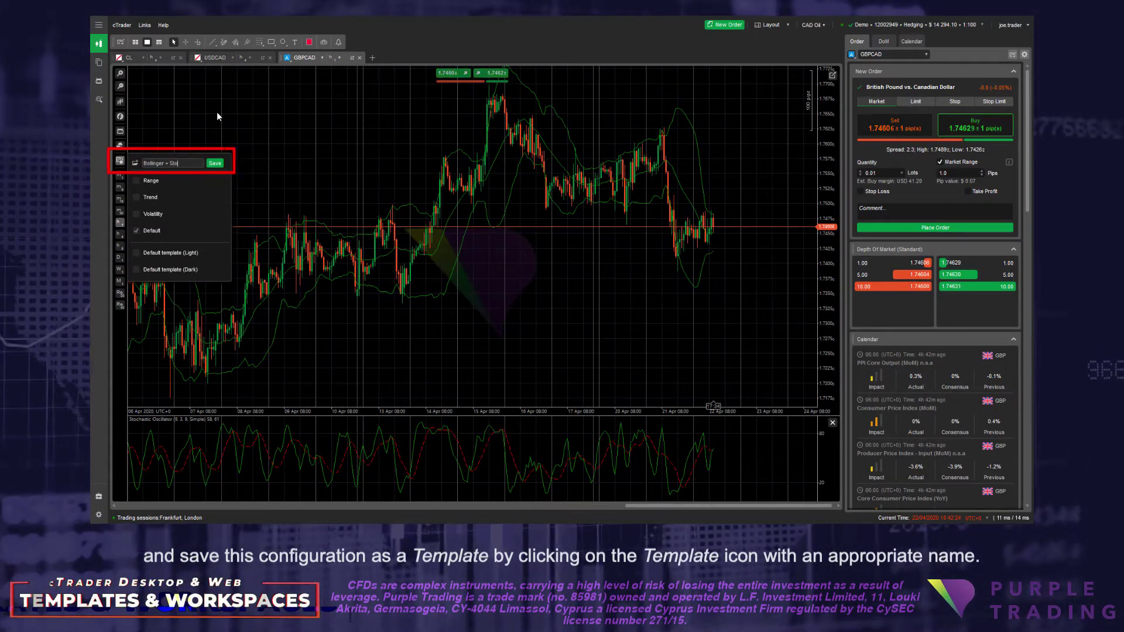
{"action": "left_click", "coordinate": [215, 164]}
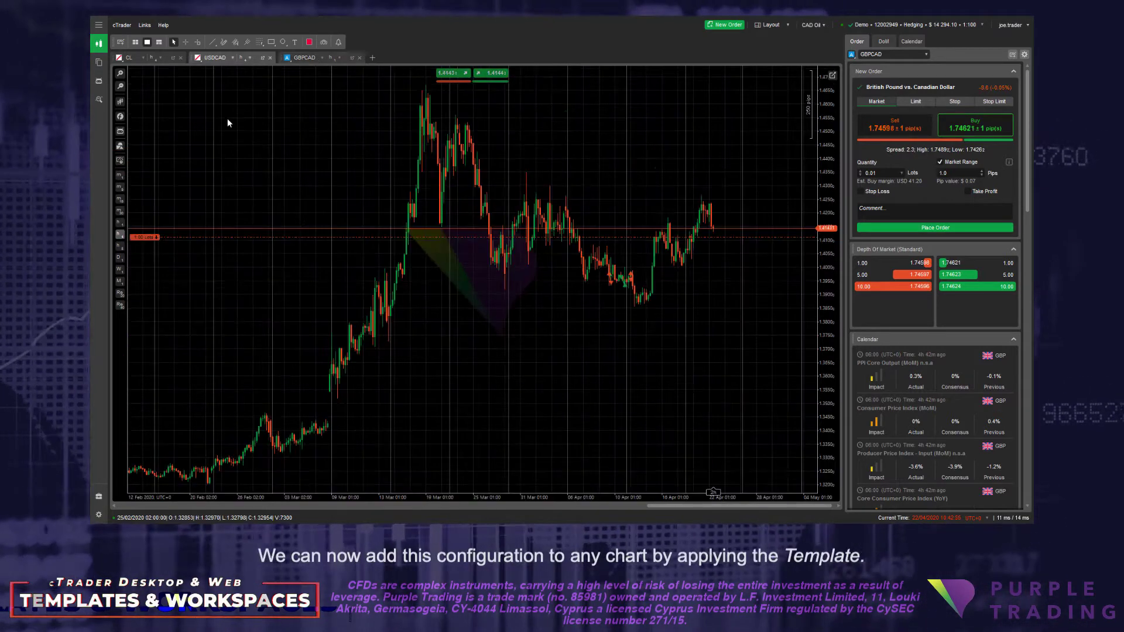
Apply the 'Bollinger + Stoch' template to the USDCAD chart from its context menu.
{"action": "right_click", "coordinate": [227, 119]}
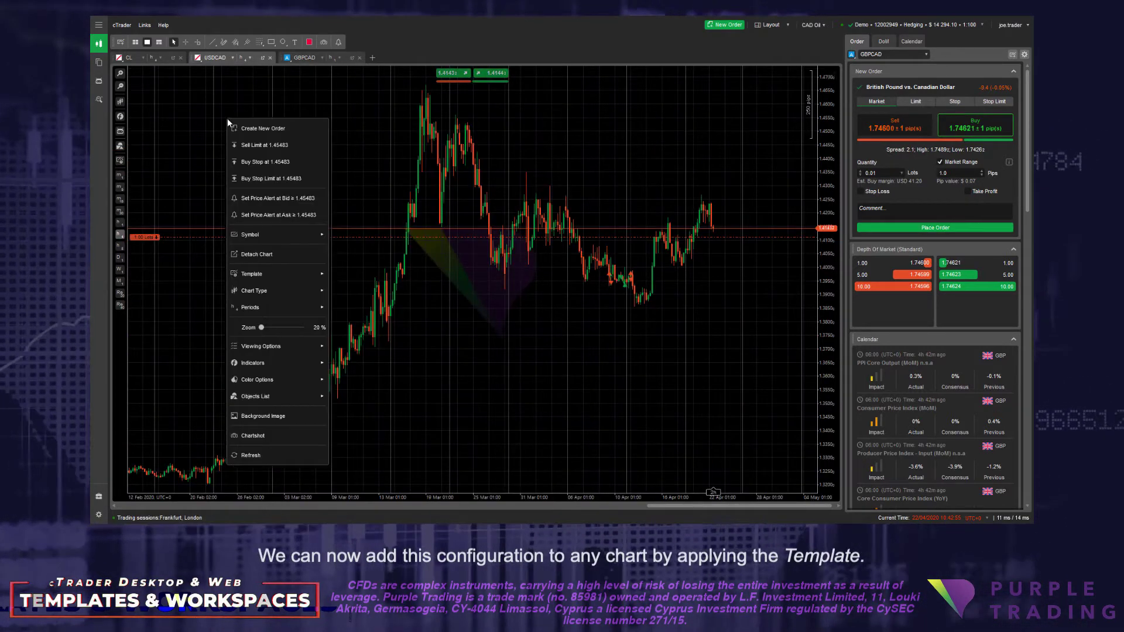
{"action": "mouse_move", "coordinate": [300, 280]}
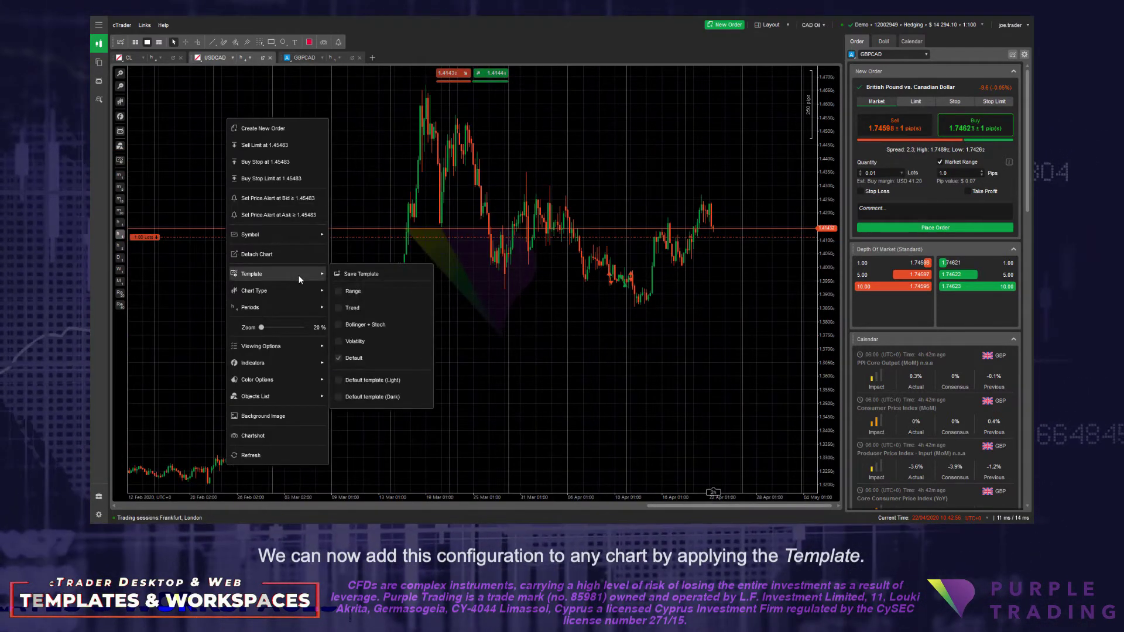
{"action": "left_click", "coordinate": [375, 328]}
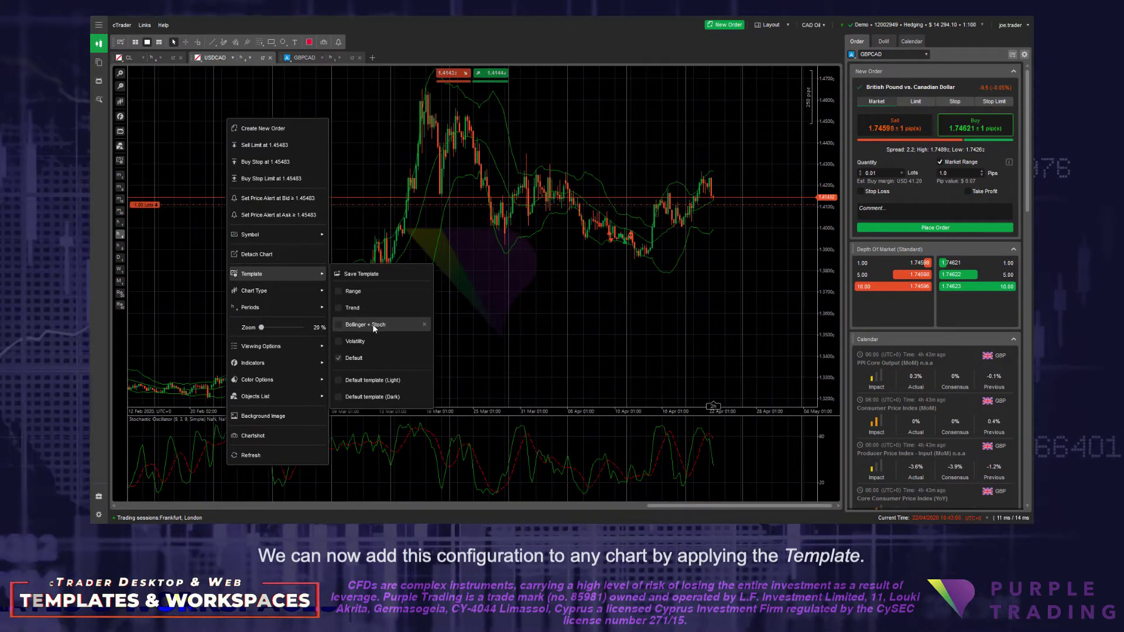
{"action": "left_click", "coordinate": [486, 310]}
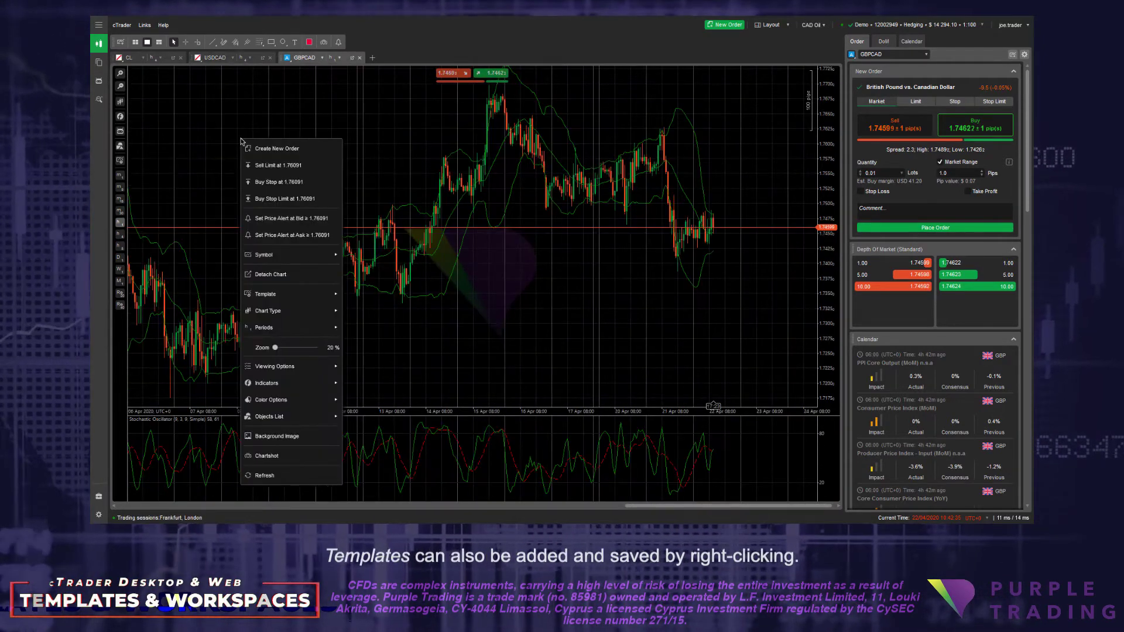
{"action": "mouse_move", "coordinate": [270, 300]}
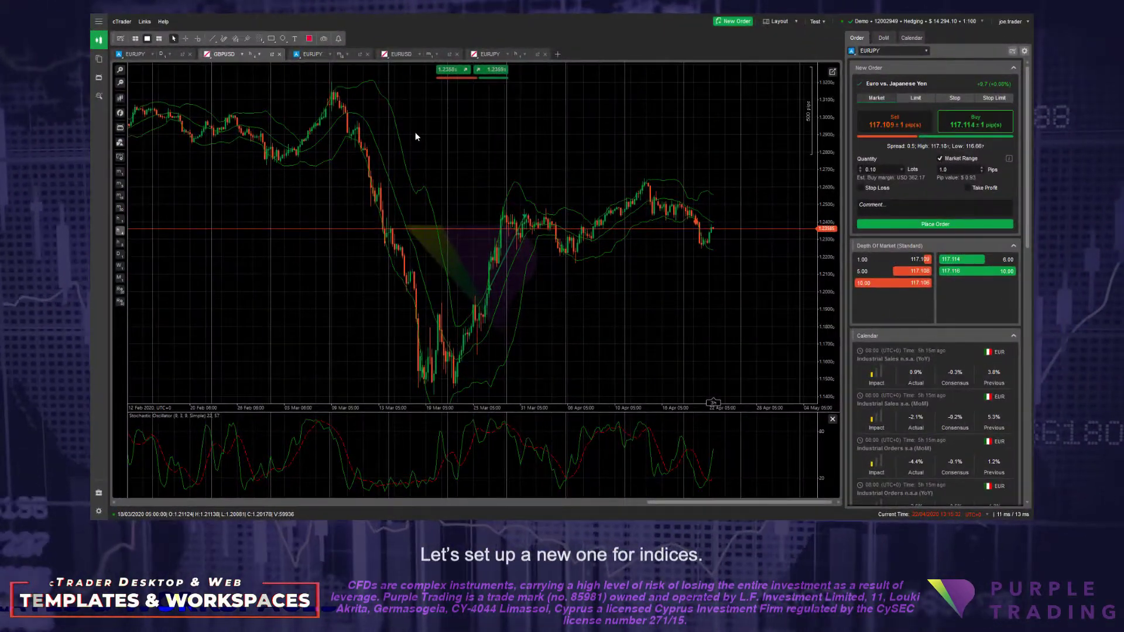
Delete the Stochastic Oscillator pane from the GBPUSD chart.
{"action": "right_click", "coordinate": [416, 137]}
{"action": "mouse_move", "coordinate": [507, 412]}
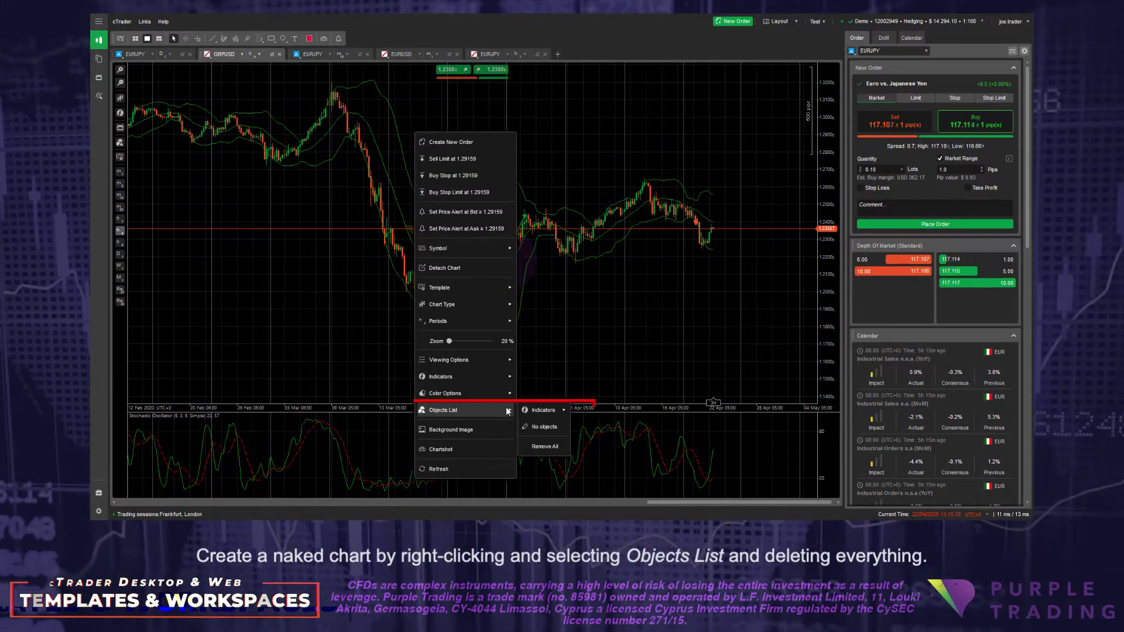
{"action": "mouse_move", "coordinate": [545, 410]}
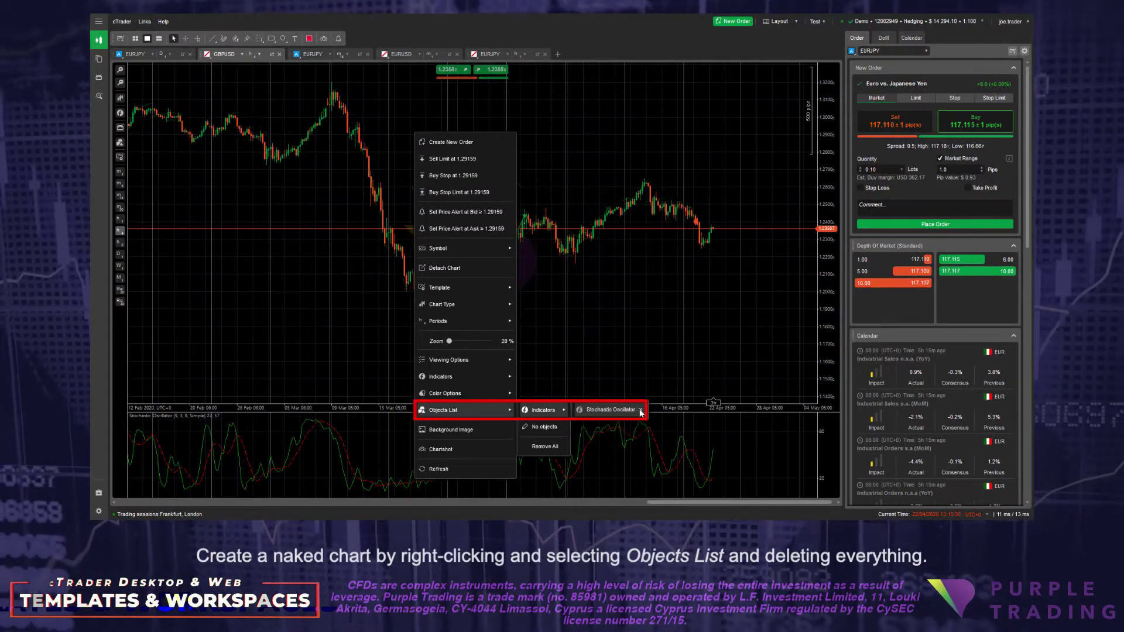
{"action": "left_click", "coordinate": [641, 413]}
{"action": "left_click", "coordinate": [127, 120]}
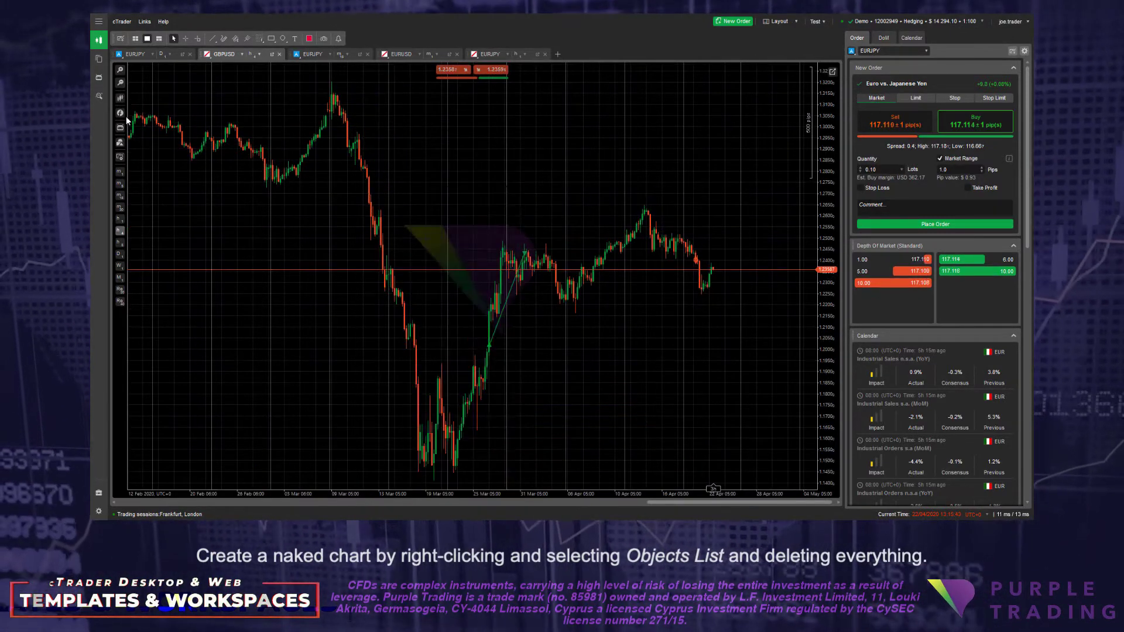
Add a 100-period Simple Moving Average to the chart.
{"action": "left_click", "coordinate": [120, 113]}
{"action": "mouse_move", "coordinate": [158, 129]}
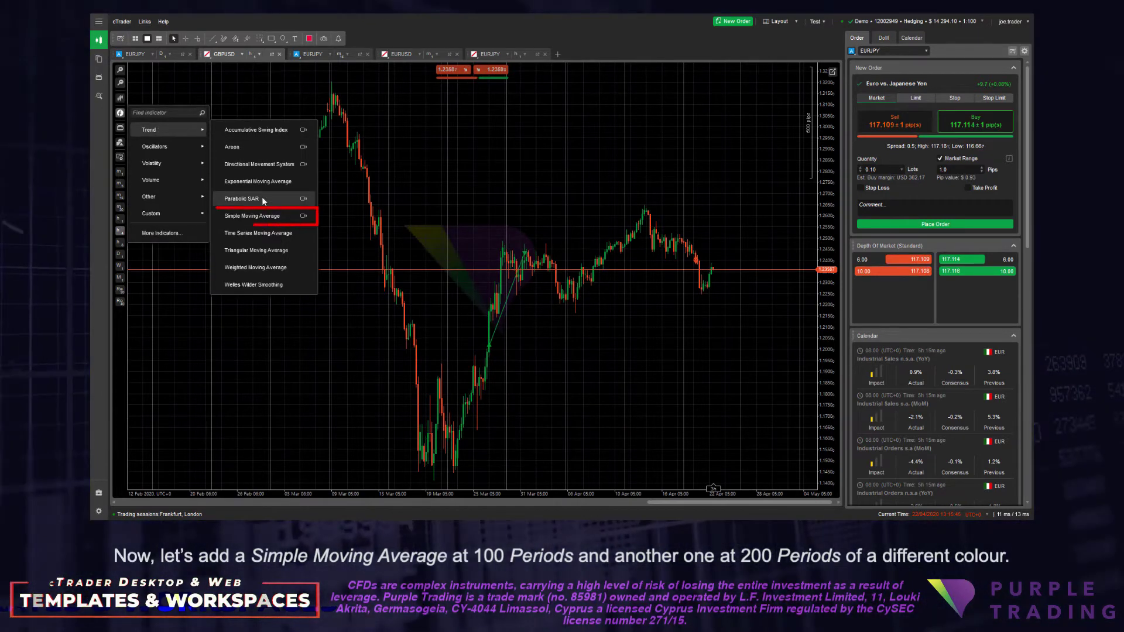
{"action": "left_click", "coordinate": [251, 216]}
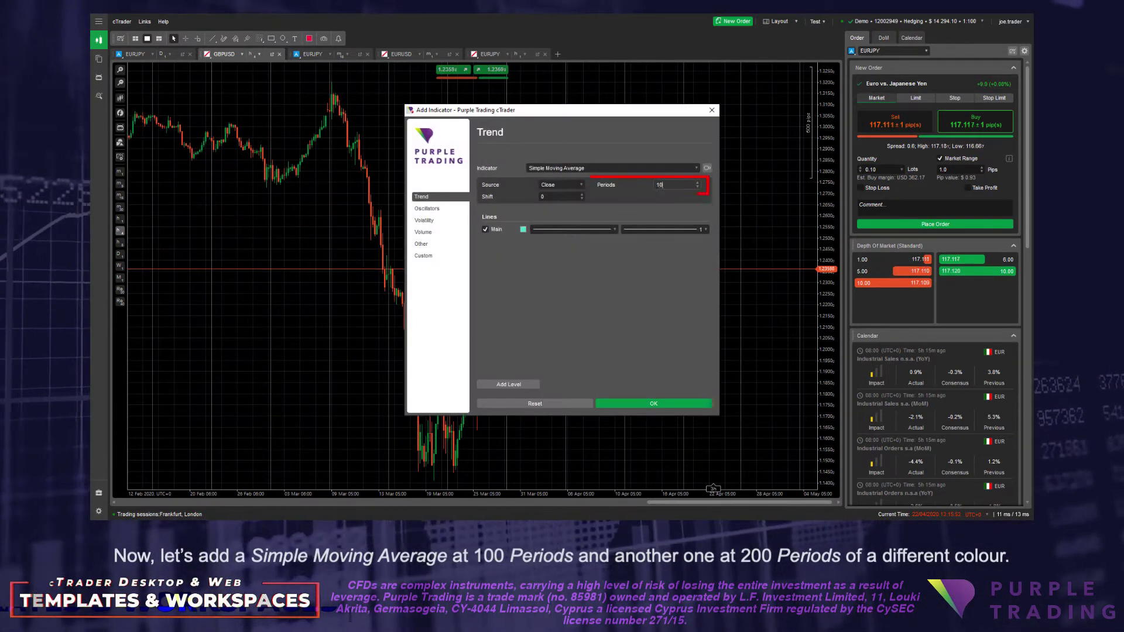
{"action": "left_click", "coordinate": [655, 405]}
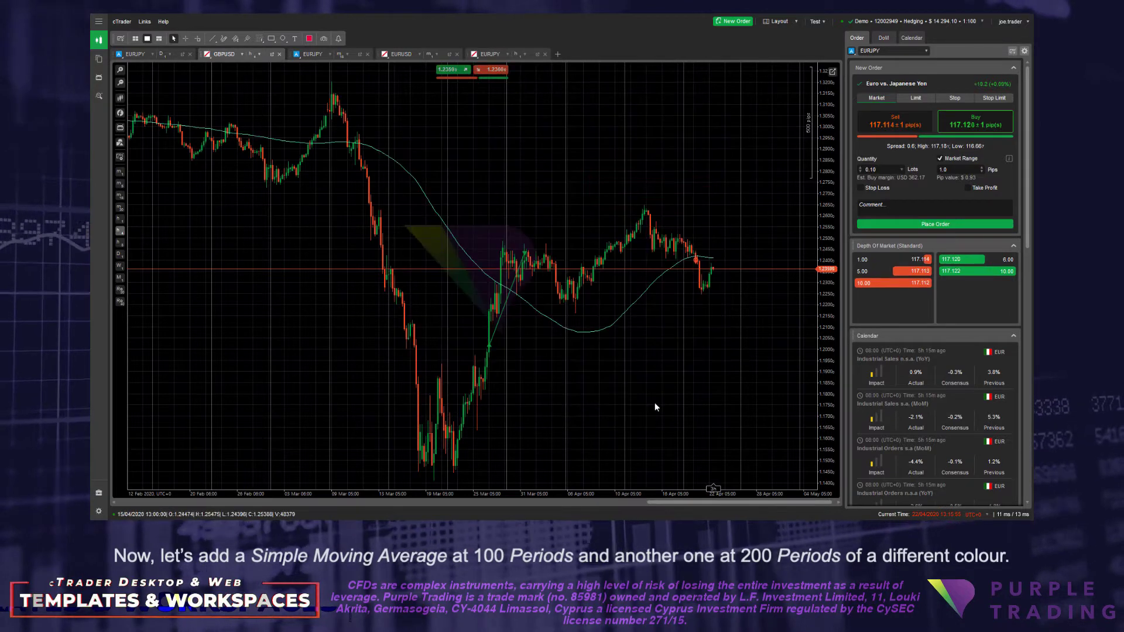
Add a second Simple Moving Average with period 200 and a red line.
{"action": "left_click", "coordinate": [121, 114]}
{"action": "mouse_move", "coordinate": [164, 130]}
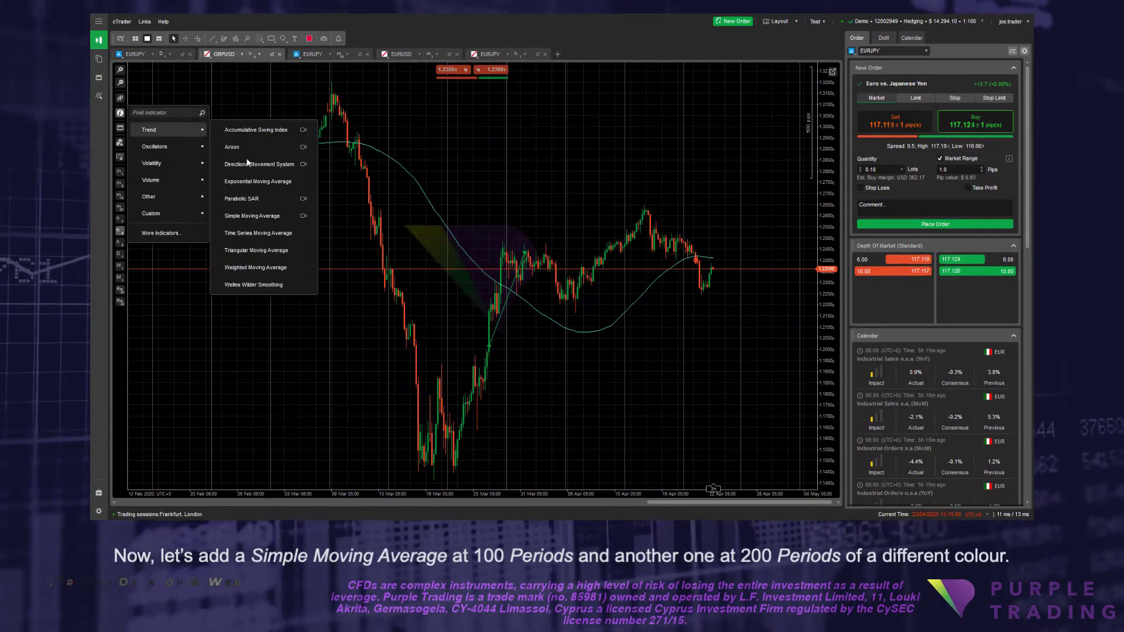
{"action": "left_click", "coordinate": [263, 218]}
{"action": "type", "text": "200"}
{"action": "left_click", "coordinate": [523, 229]}
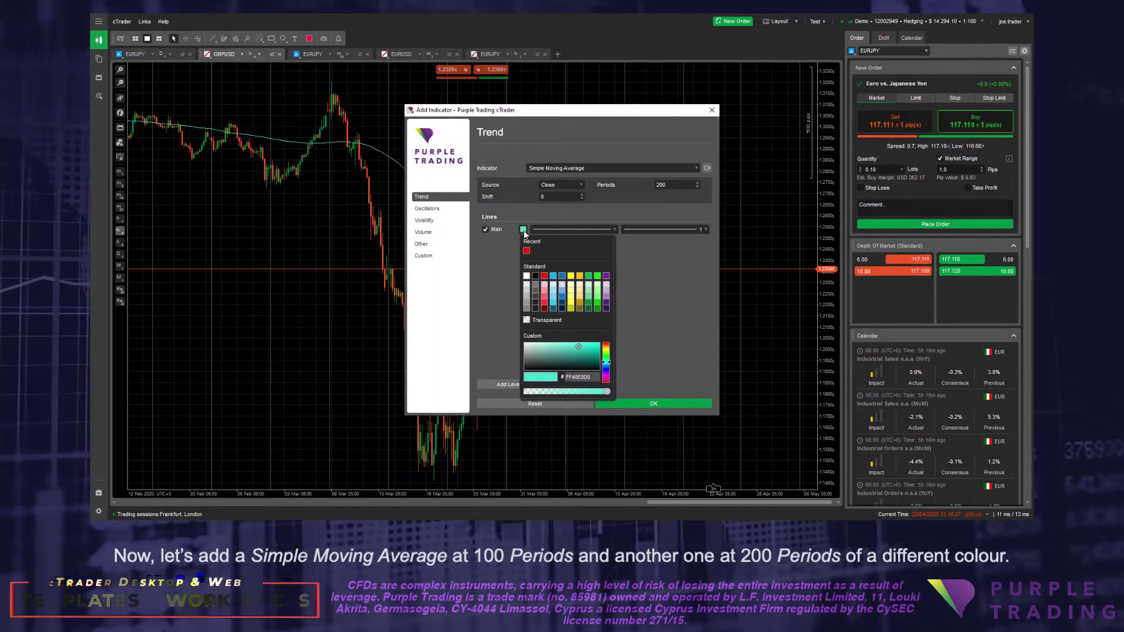
{"action": "left_click", "coordinate": [527, 251]}
{"action": "left_click", "coordinate": [621, 365]}
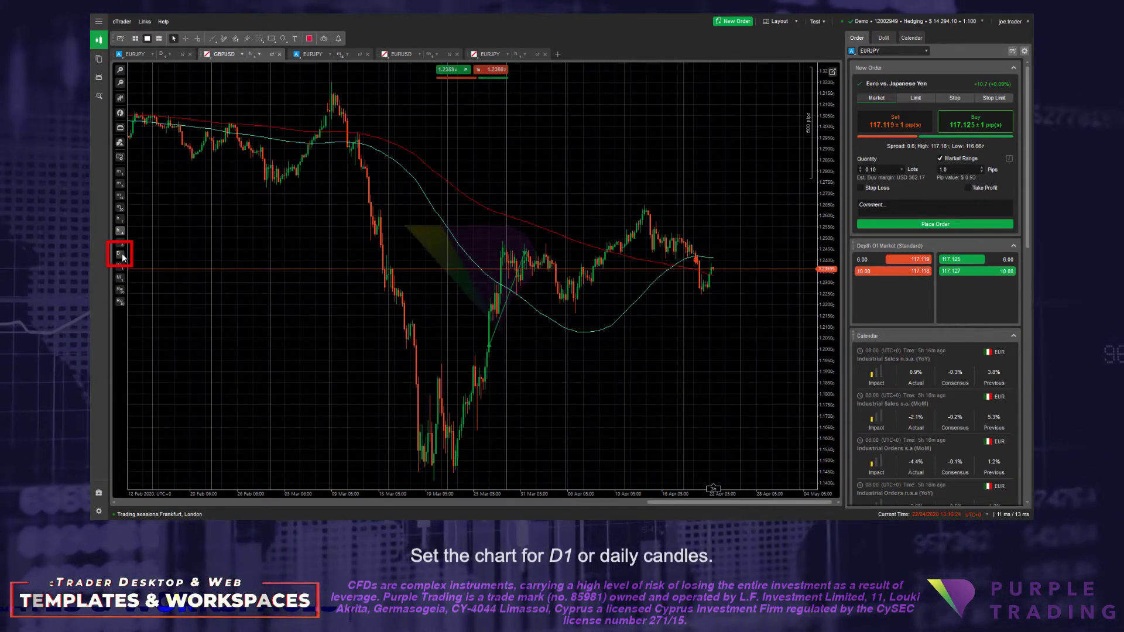
Switch GBPUSD to the D1 timeframe and save its setup as template 'Index'.
{"action": "left_click", "coordinate": [123, 258]}
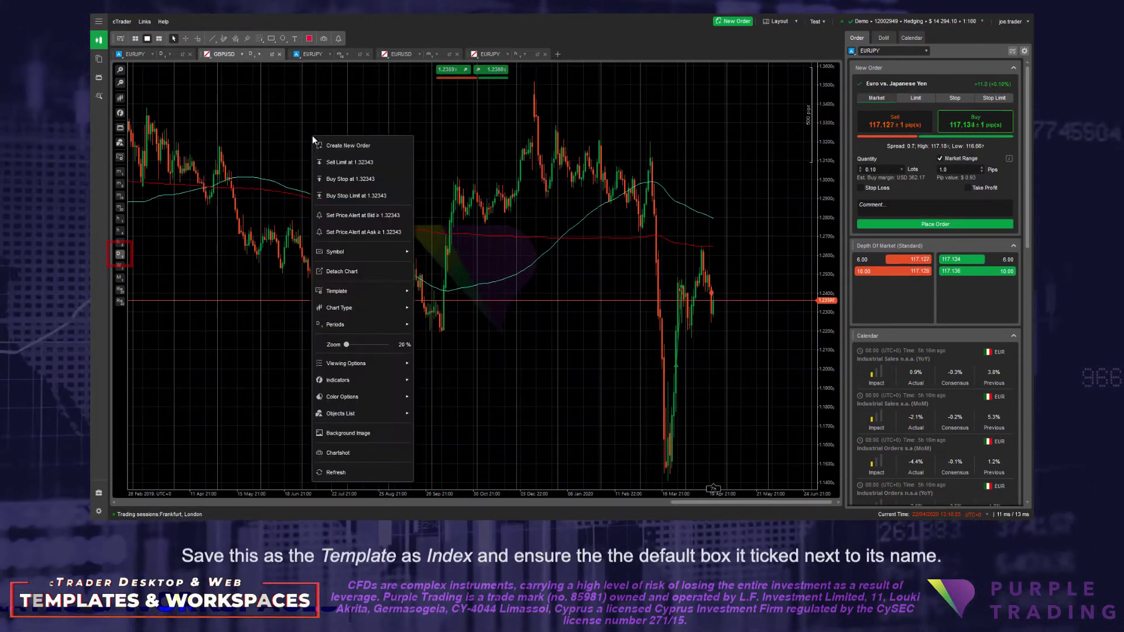
{"action": "mouse_move", "coordinate": [351, 212]}
{"action": "type", "text": "Index"}
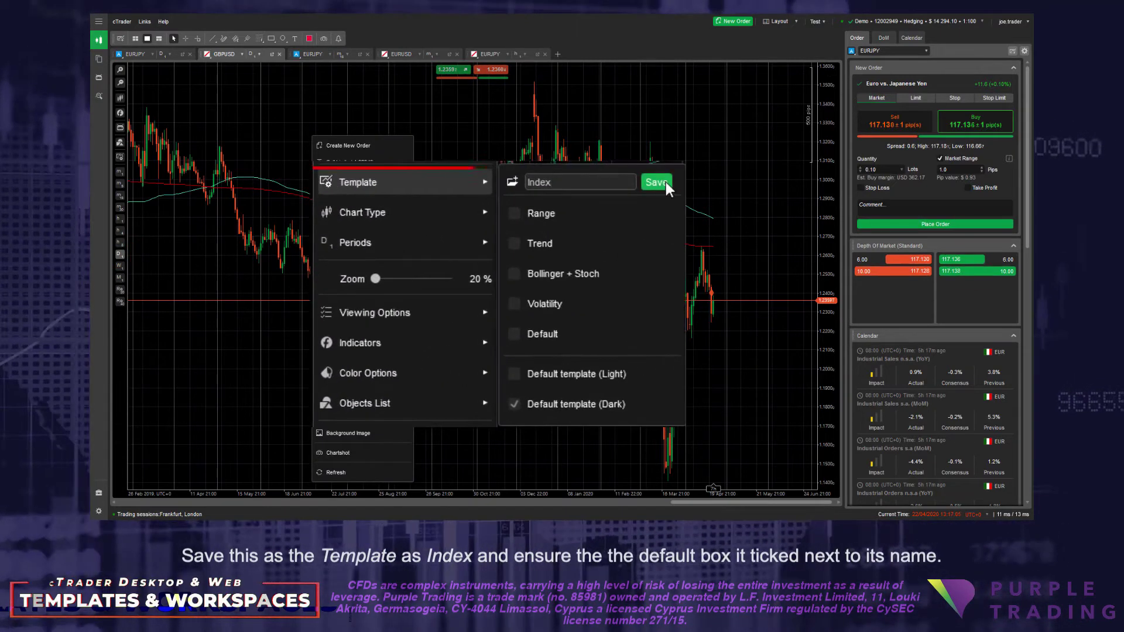
{"action": "left_click", "coordinate": [665, 180]}
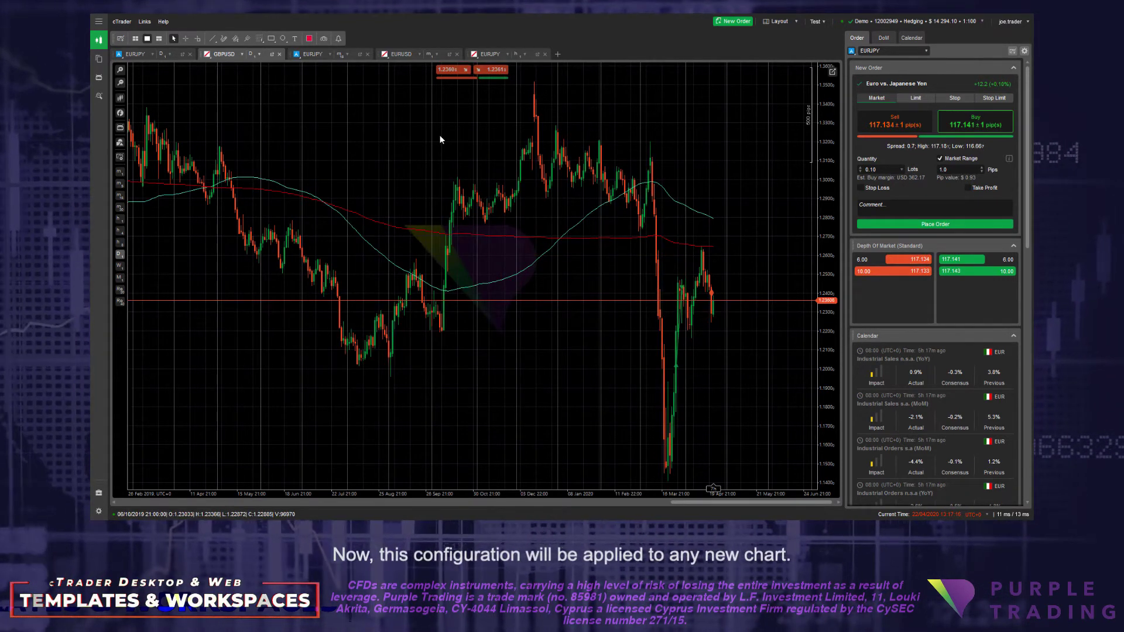
{"action": "left_click", "coordinate": [819, 21]}
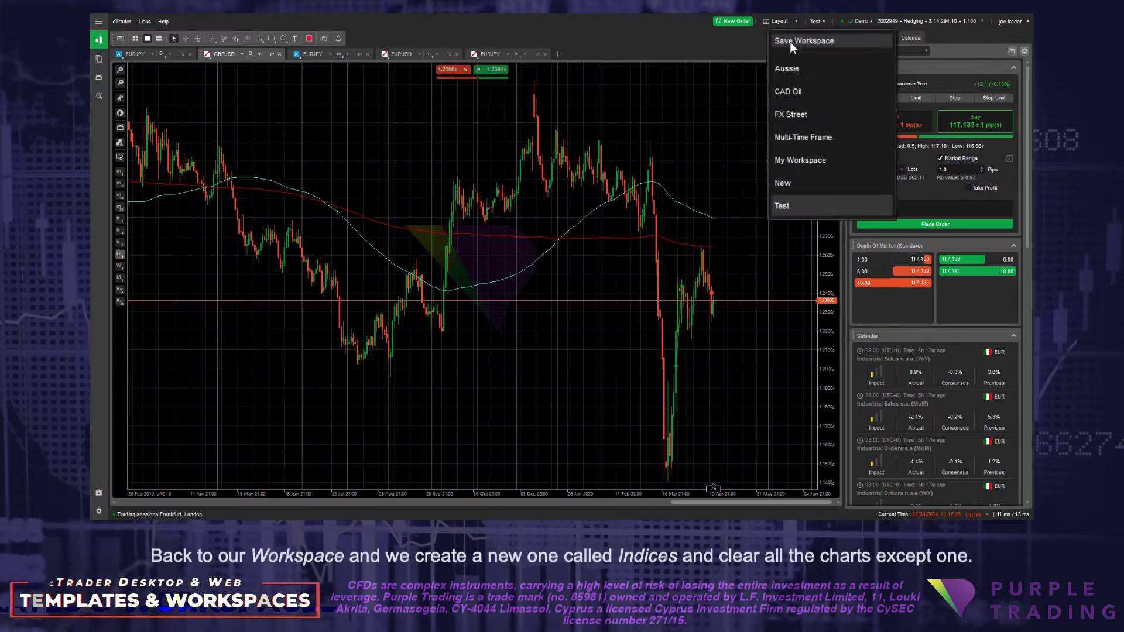
Save a new workspace named 'Indices'.
{"action": "left_click", "coordinate": [790, 42]}
{"action": "type", "text": "Indic"}
{"action": "type", "text": "es"}
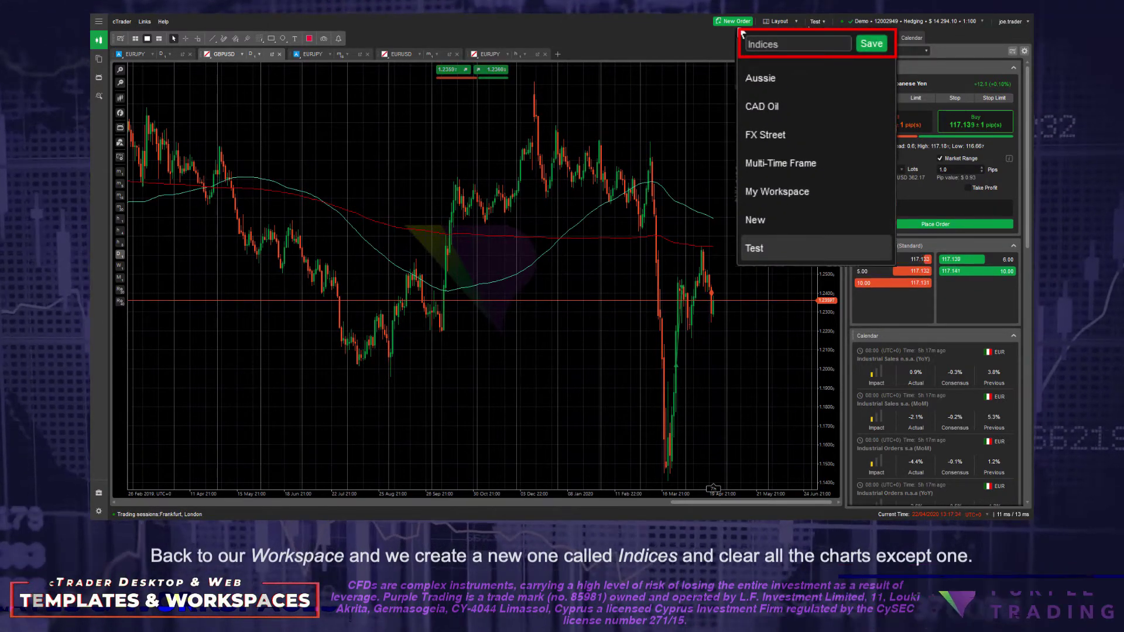
{"action": "left_click", "coordinate": [871, 44]}
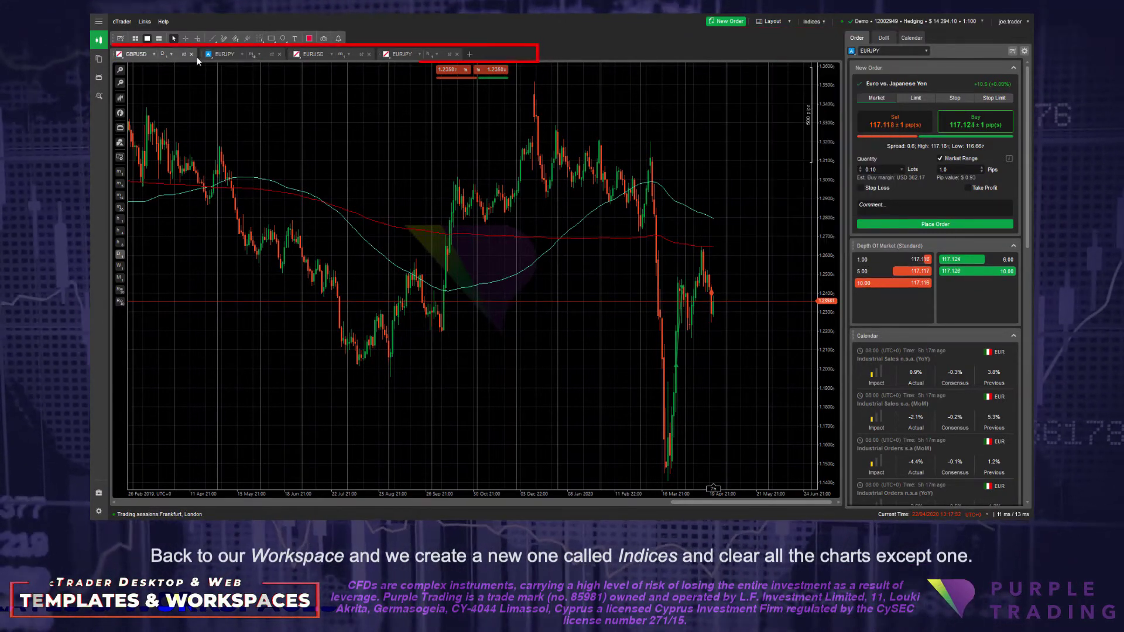
Close the extra chart tabs, load ASX into the remaining chart and apply the Index template.
{"action": "left_click", "coordinate": [191, 54]}
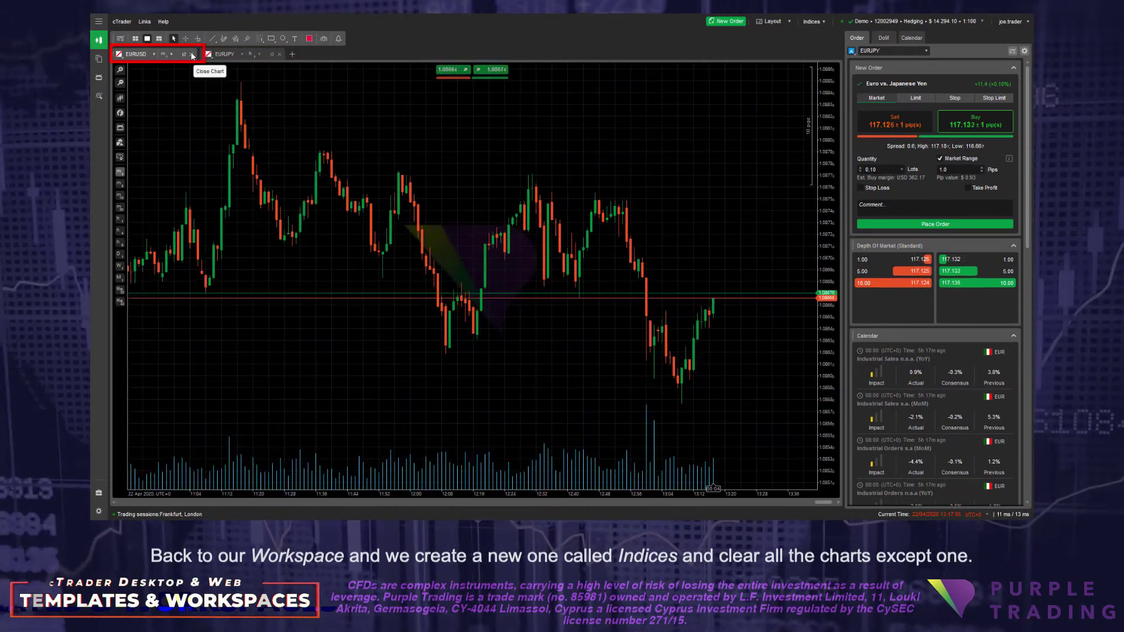
{"action": "left_click", "coordinate": [120, 250]}
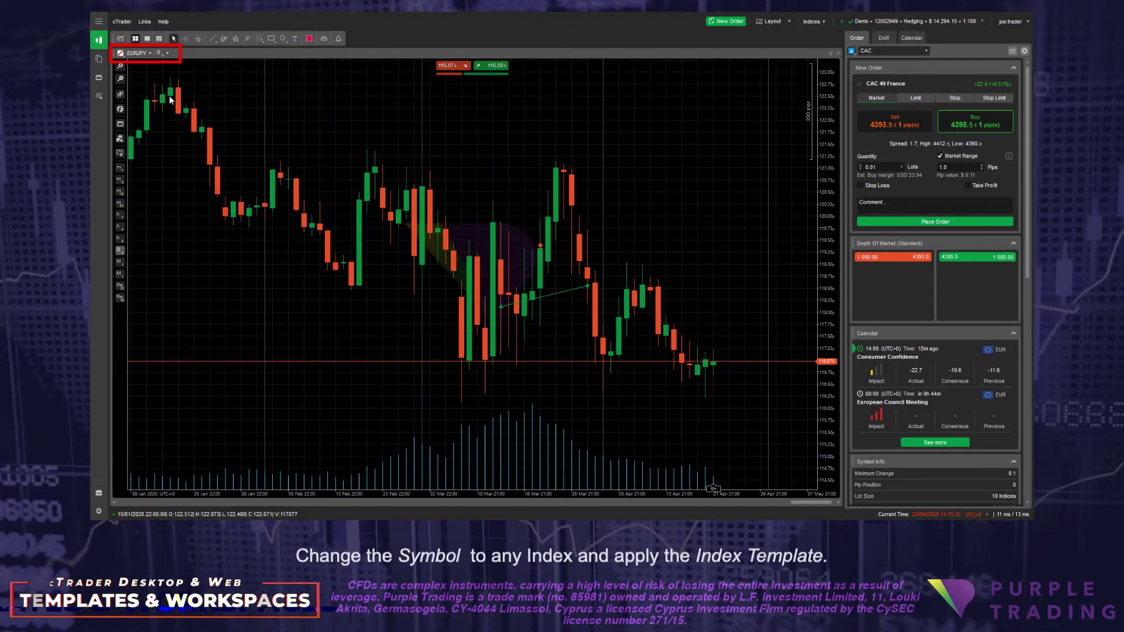
{"action": "left_click", "coordinate": [137, 53]}
{"action": "left_click", "coordinate": [149, 168]}
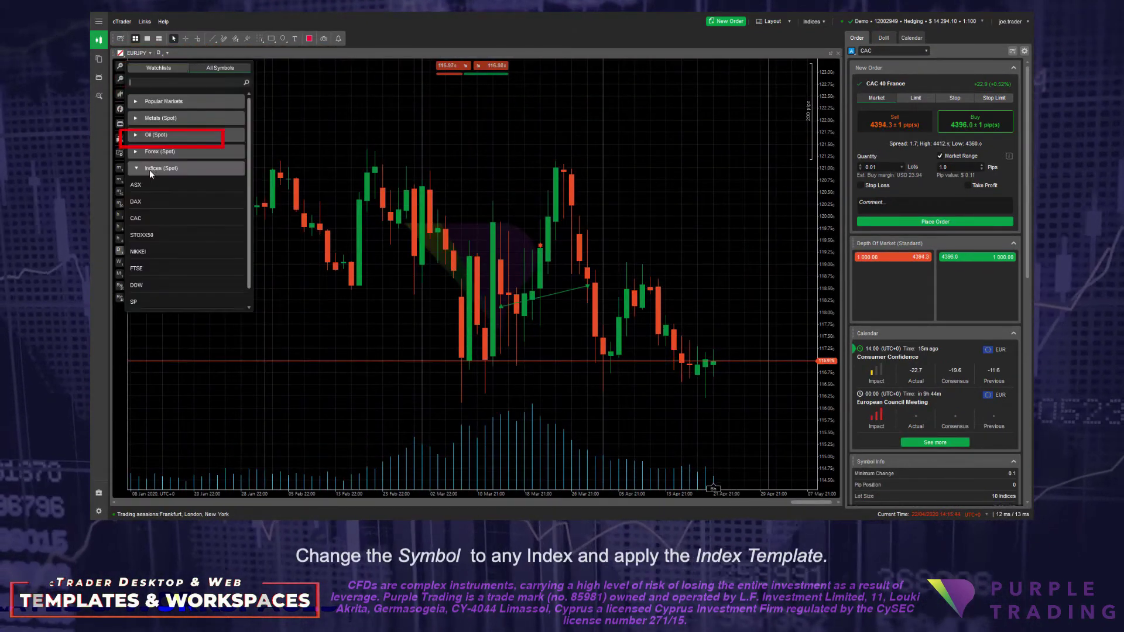
{"action": "left_click", "coordinate": [146, 186]}
{"action": "left_click", "coordinate": [120, 152]}
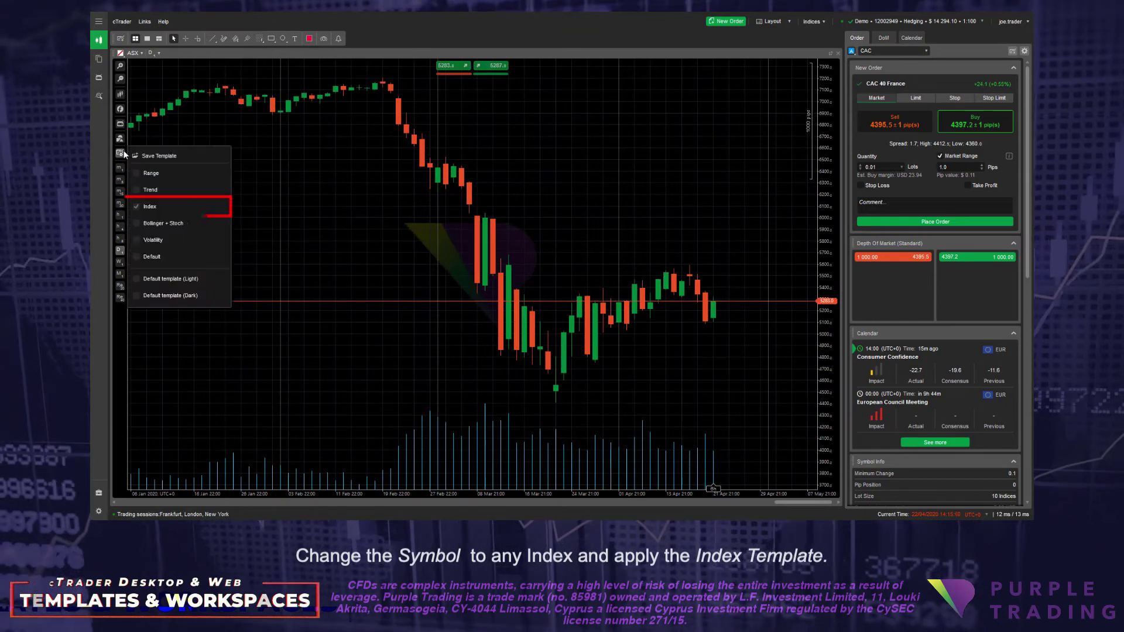
{"action": "left_click", "coordinate": [163, 205]}
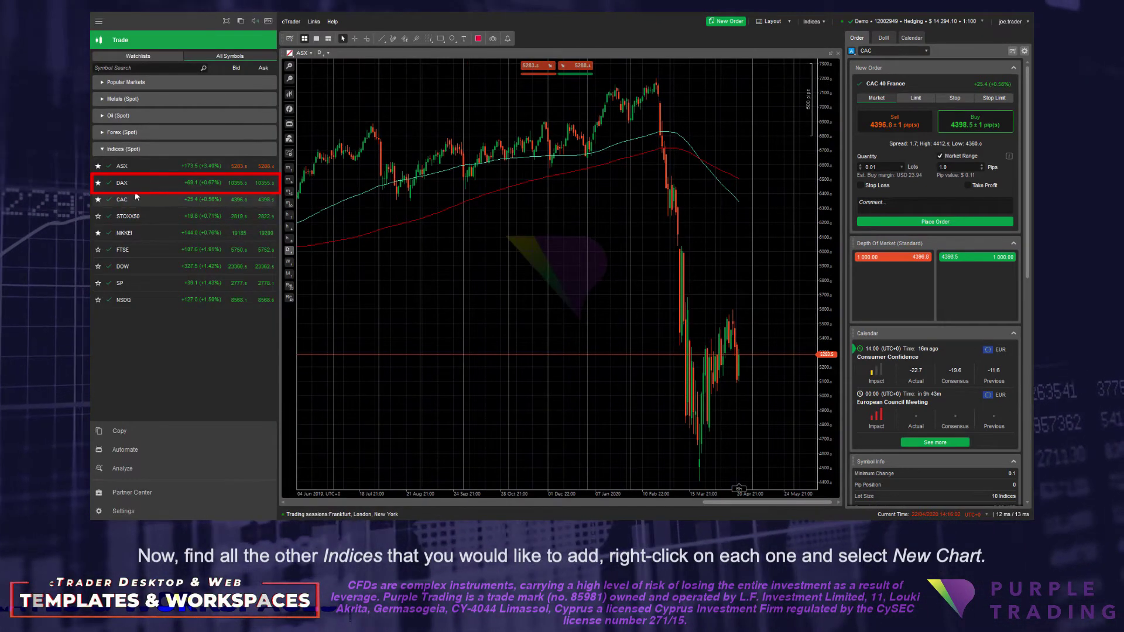
Open DAX, NIKKEI and DOW from the watchlist as new charts beside ASX, then collapse the side panel.
{"action": "right_click", "coordinate": [139, 183]}
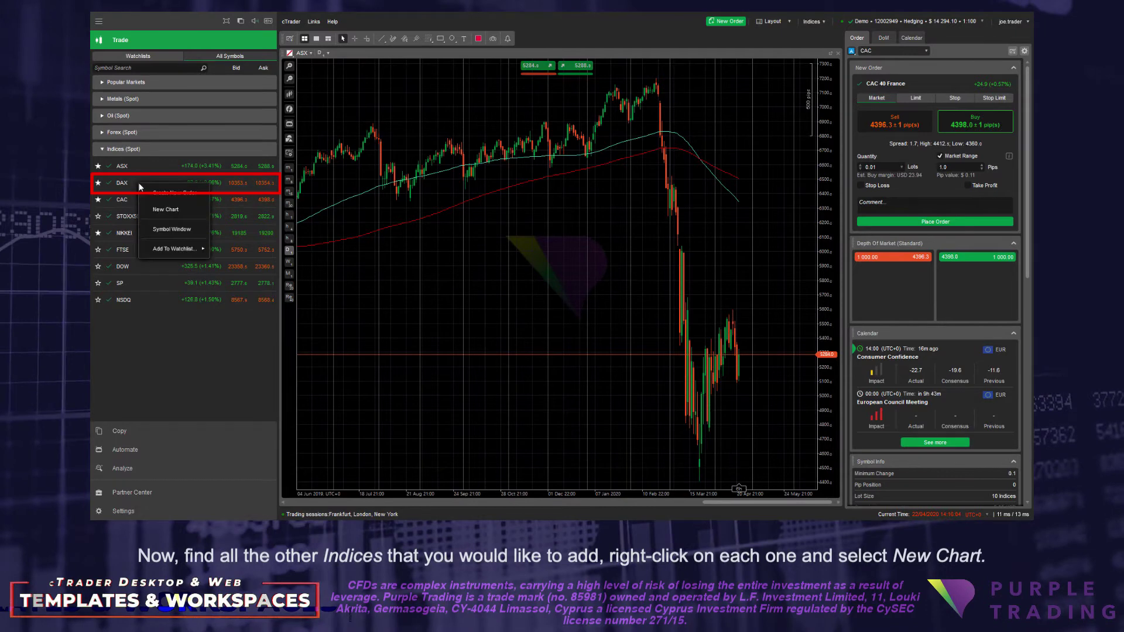
{"action": "left_click", "coordinate": [160, 214]}
{"action": "right_click", "coordinate": [152, 230]}
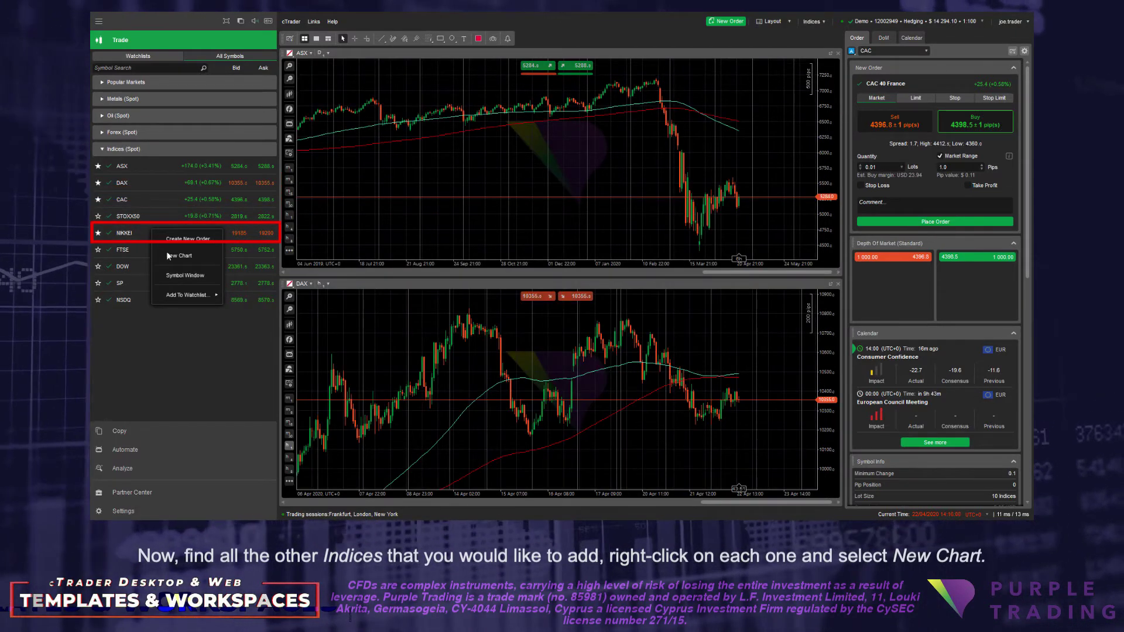
{"action": "left_click", "coordinate": [168, 253]}
{"action": "right_click", "coordinate": [156, 267]}
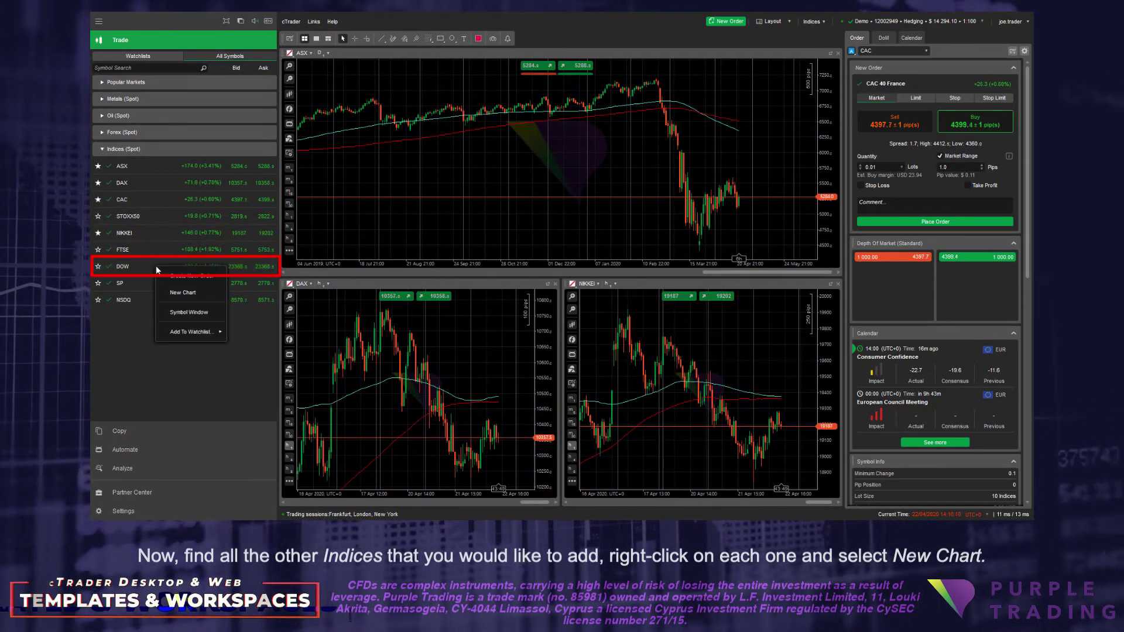
{"action": "left_click", "coordinate": [182, 293]}
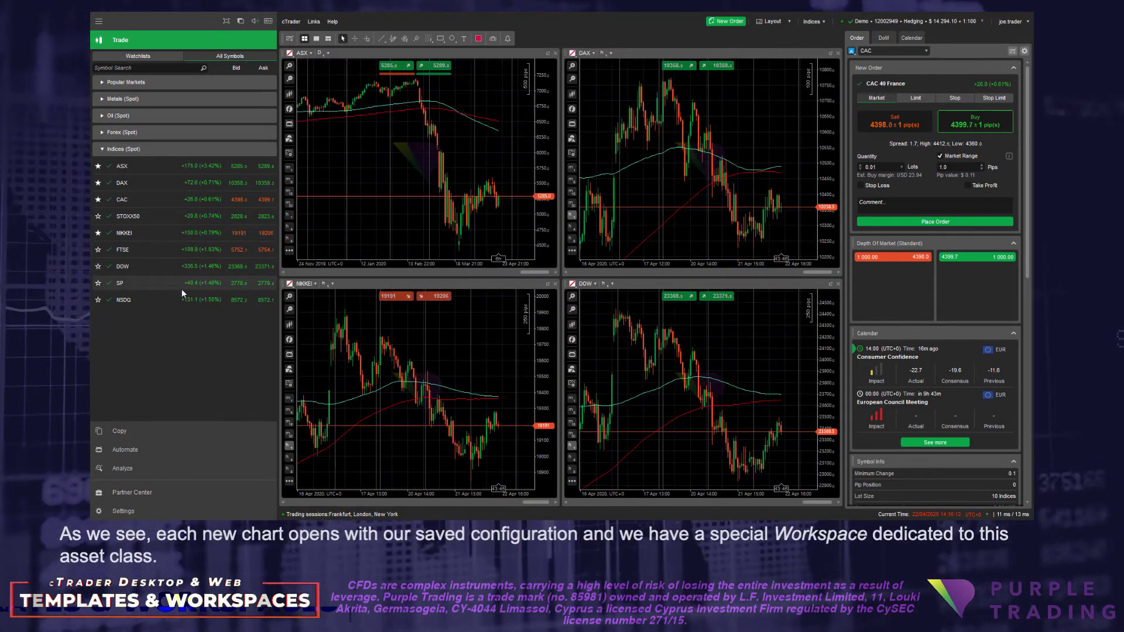
{"action": "left_click", "coordinate": [199, 40]}
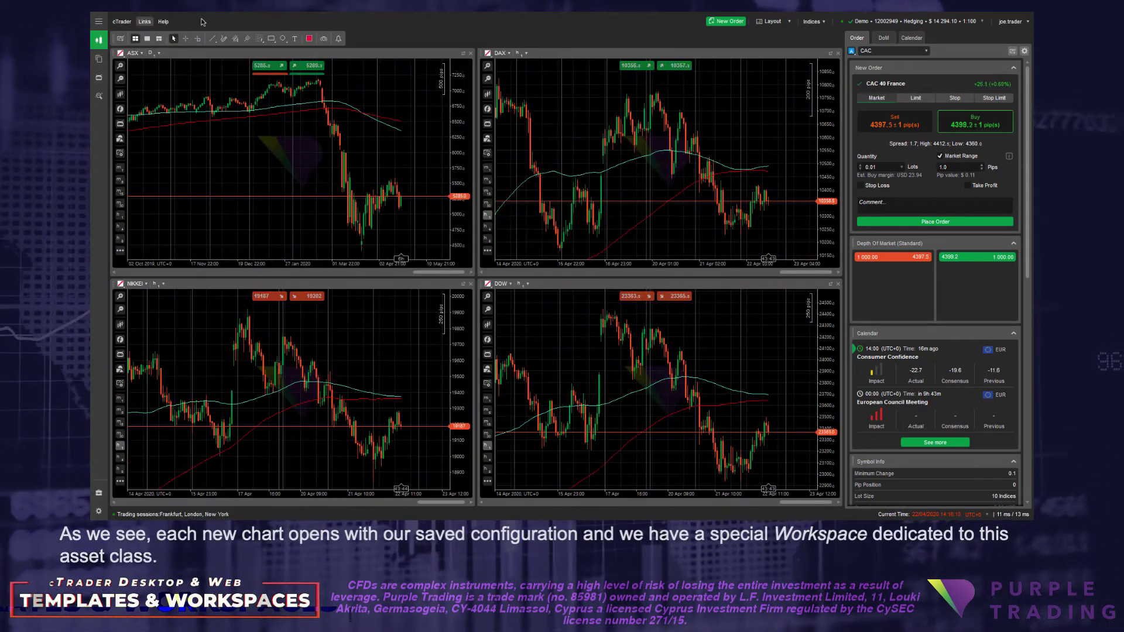
{"action": "left_click", "coordinate": [823, 22]}
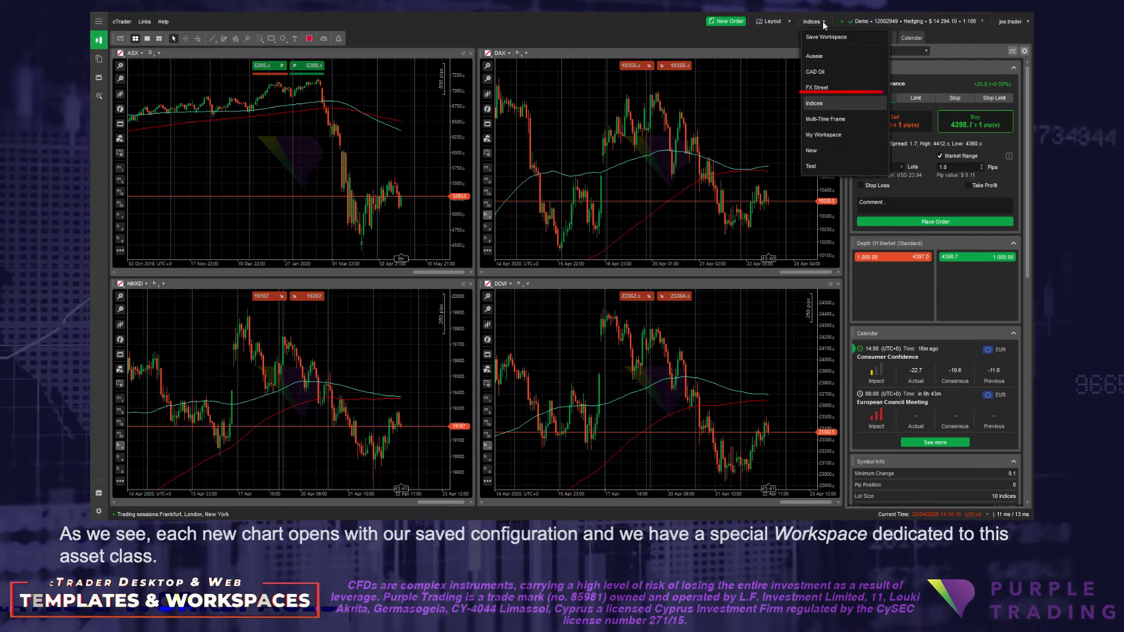